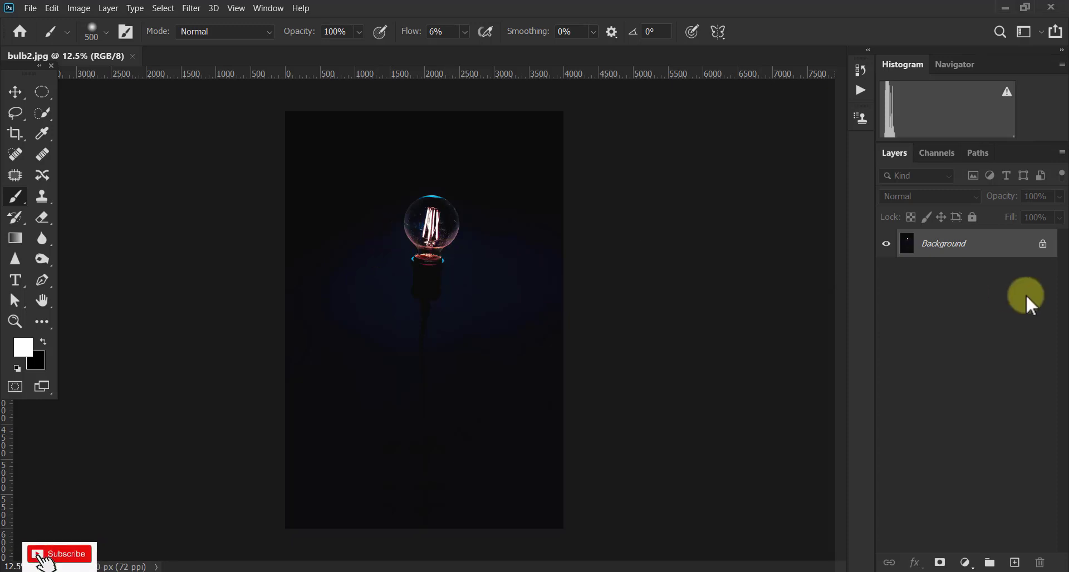
- Make the Background an editable Layer 0, duplicate it as Layer 0 copy, and hide Layer 0
double_click(1011, 255)
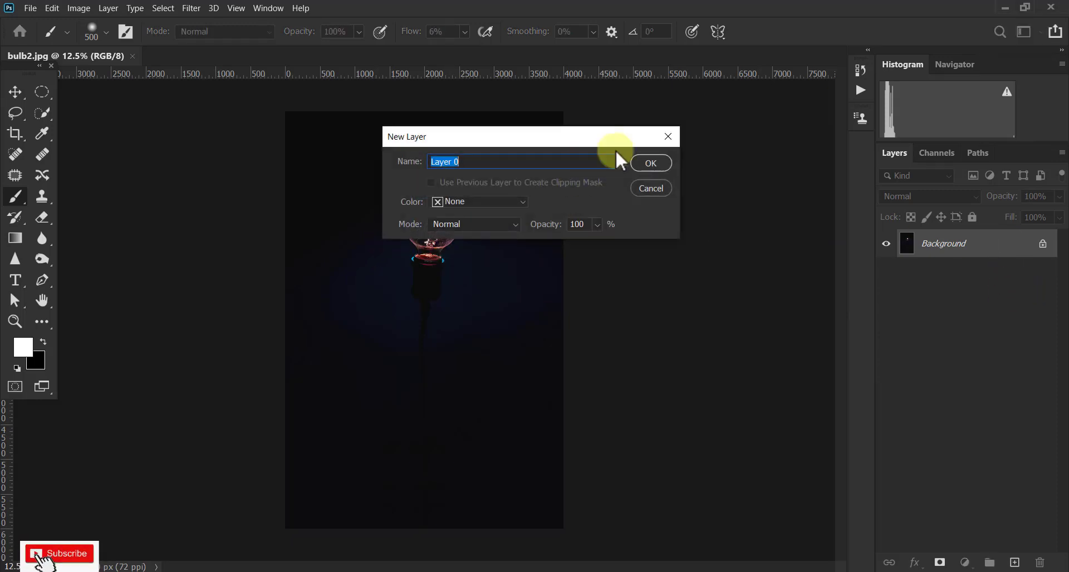
click(646, 162)
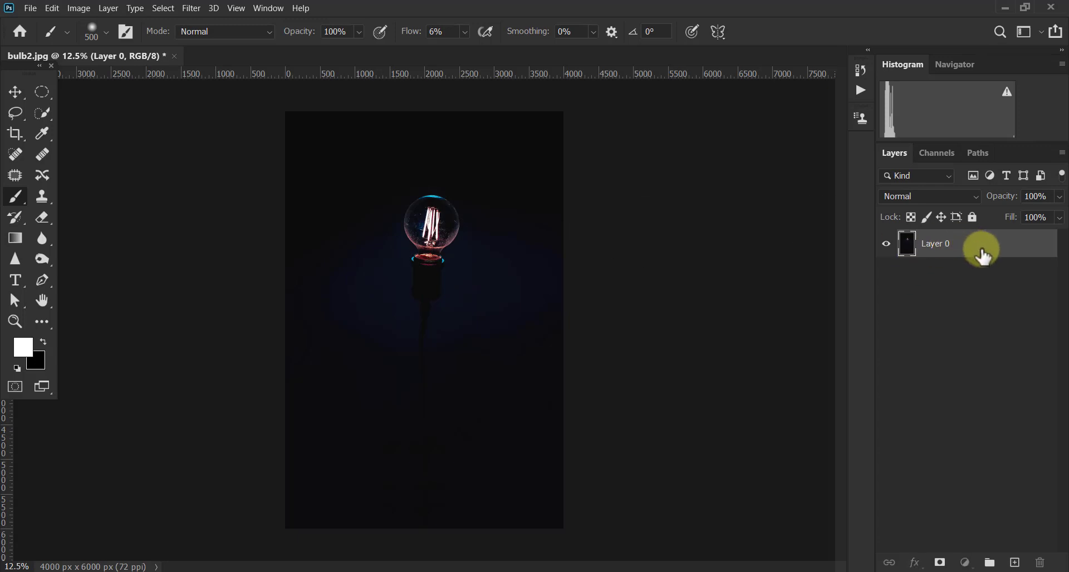
drag(978, 248, 1022, 562)
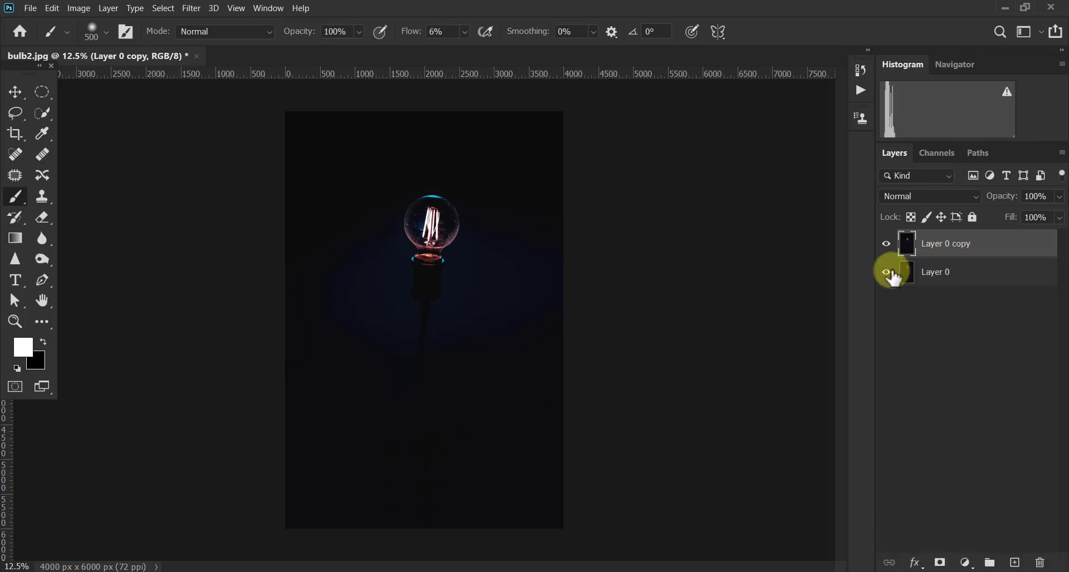
click(886, 272)
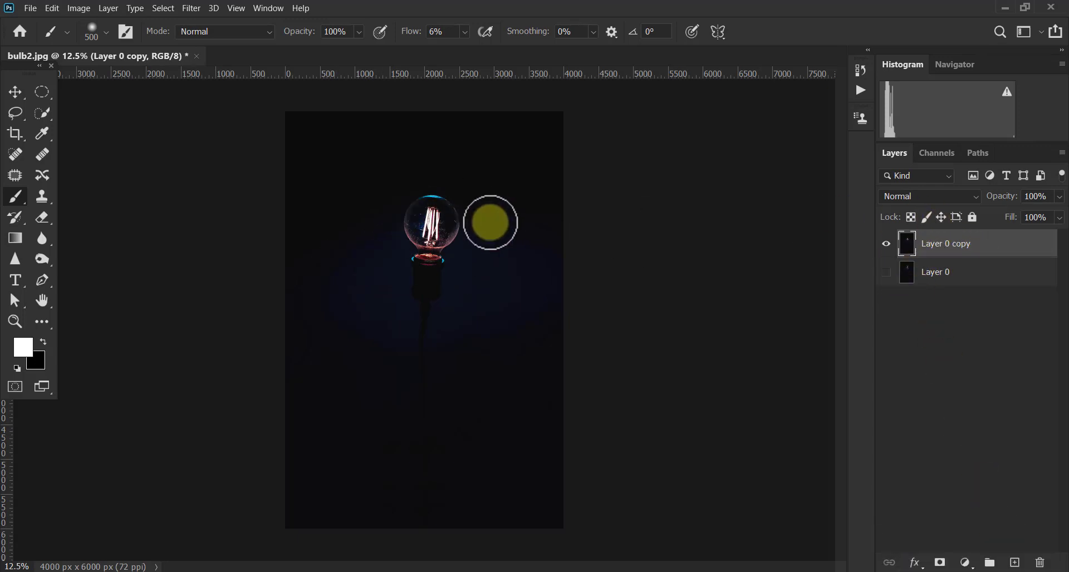
- Zoom and pan the view to recentre the bulb
scroll(444, 225, up, 2)
scroll(473, 203, up, 2)
scroll(473, 207, up, 2)
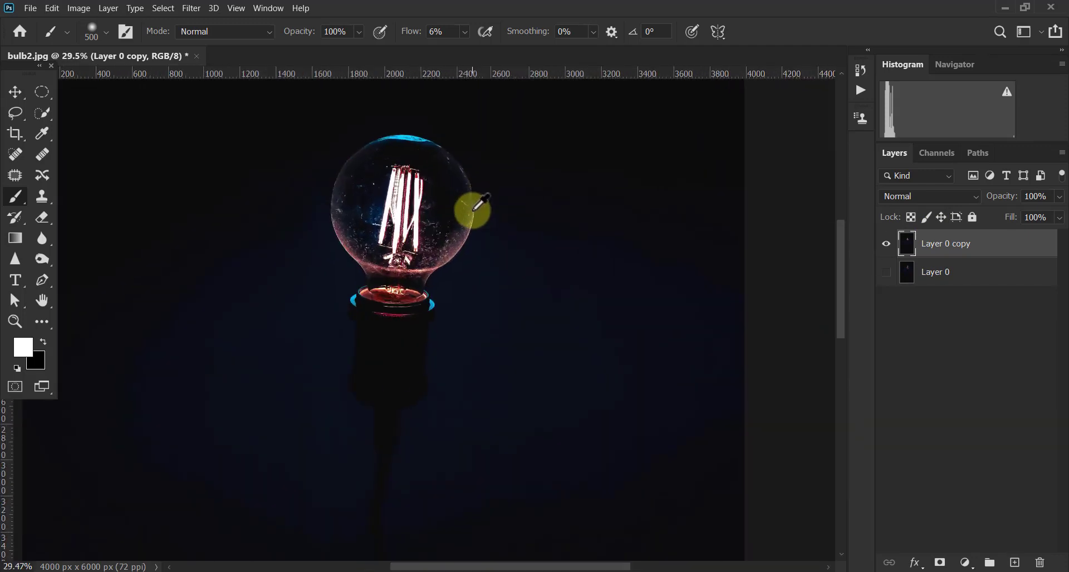
drag(446, 178, 473, 221)
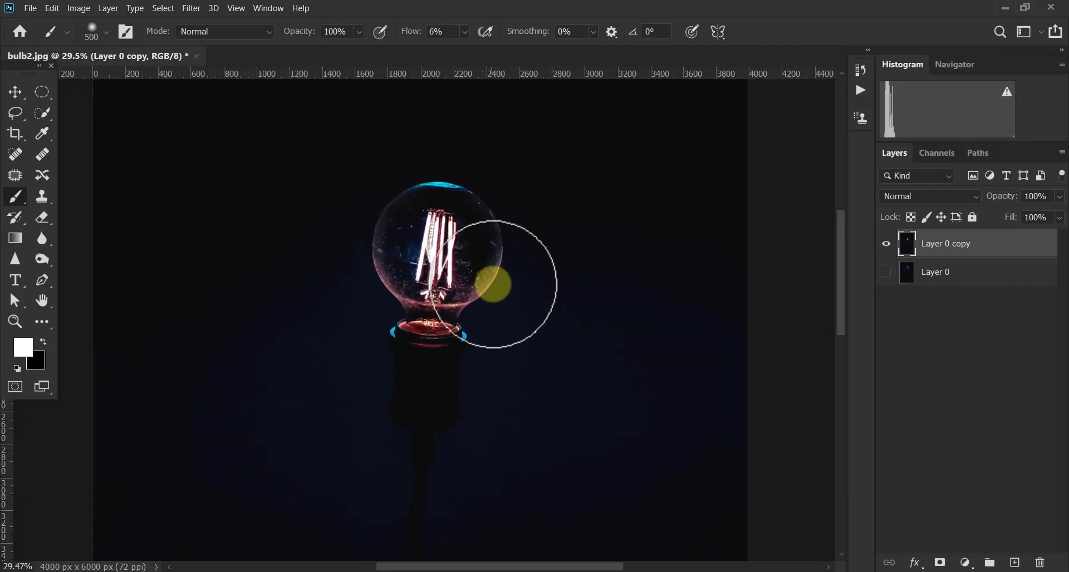
scroll(479, 262, down, 2)
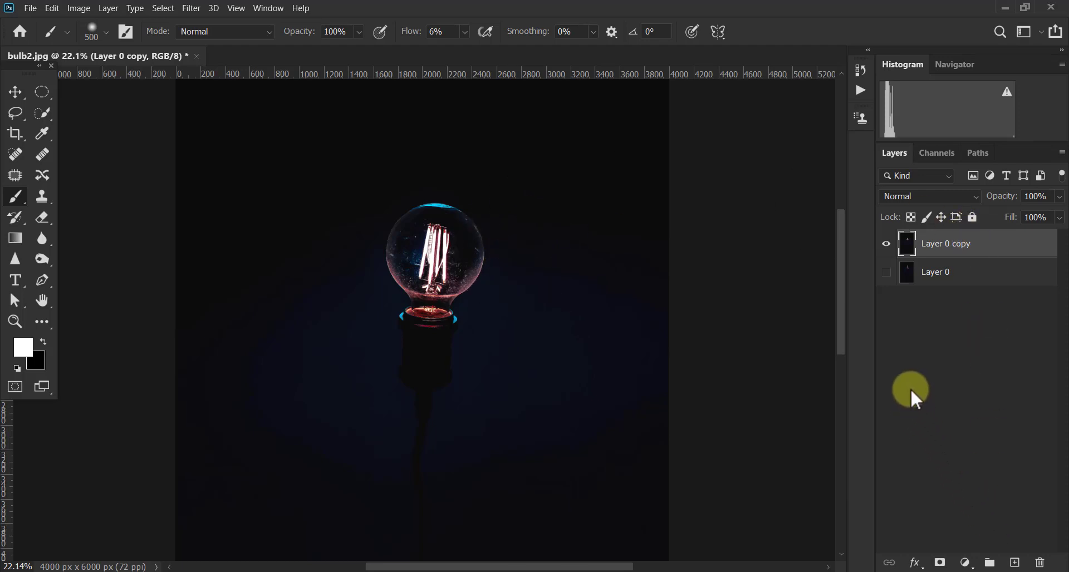
- Add Layer 1 and give it Color Dodge blending with Transparency Shapes Layer unchecked
click(1015, 563)
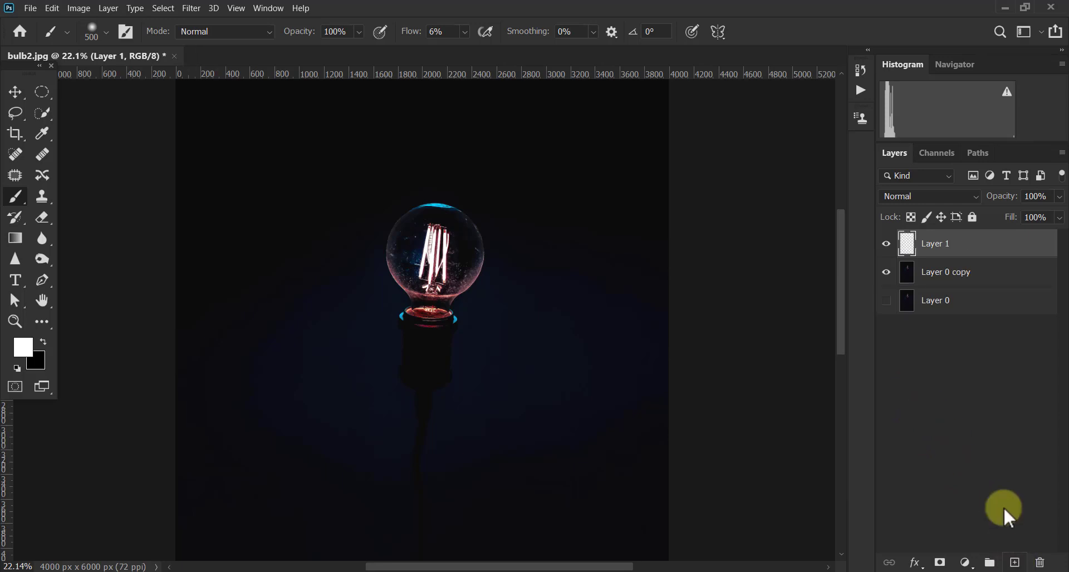
key(h)
double_click(1022, 250)
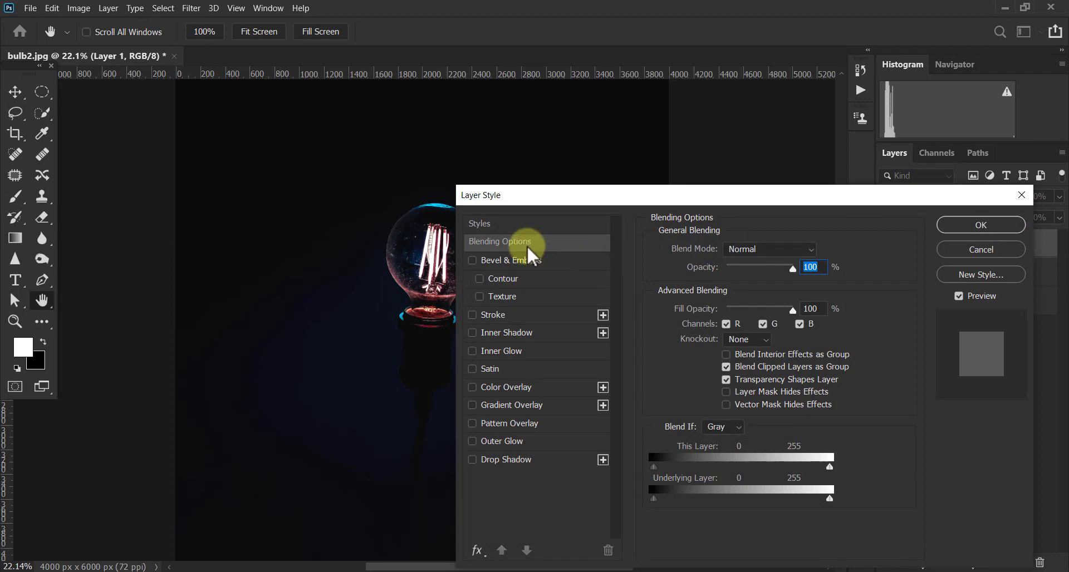
click(769, 246)
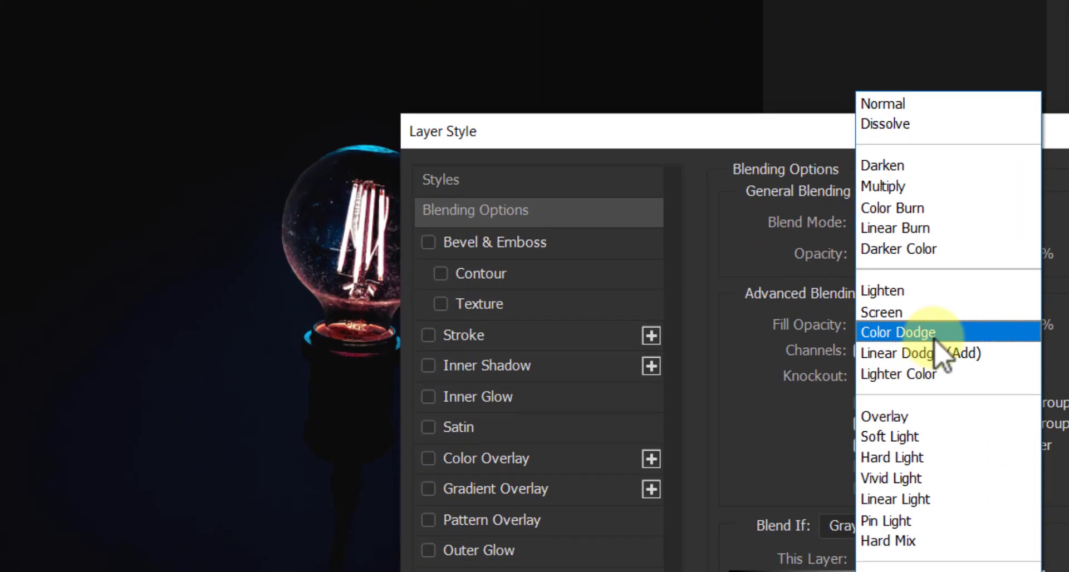
click(814, 321)
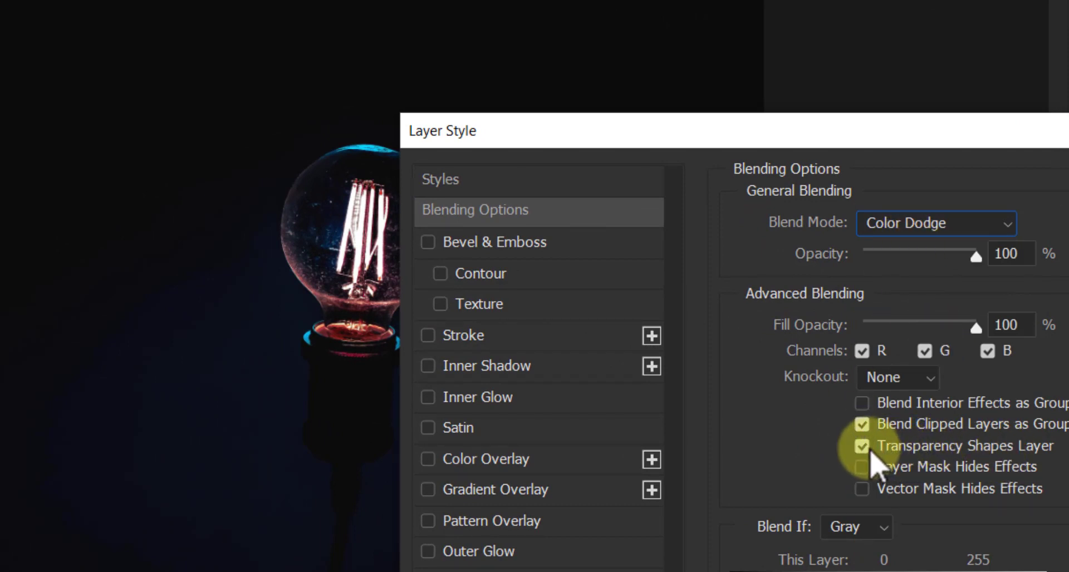
click(864, 447)
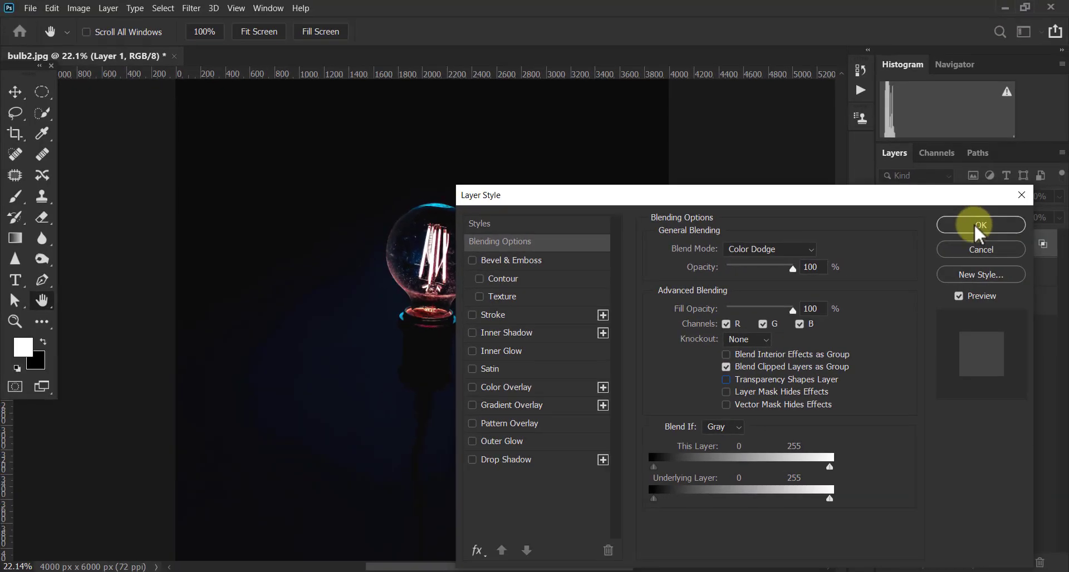
click(974, 223)
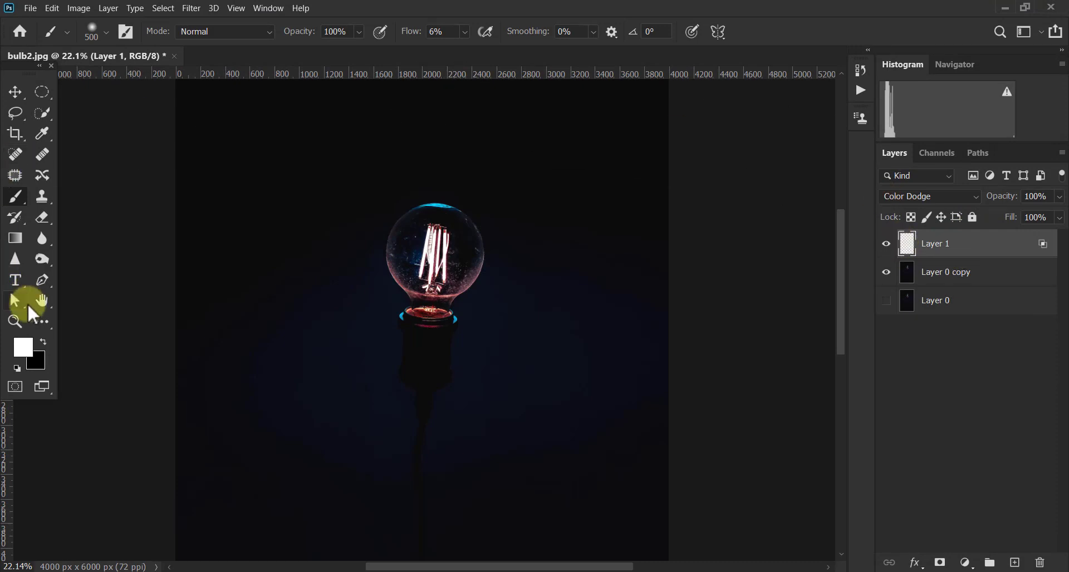
click(17, 369)
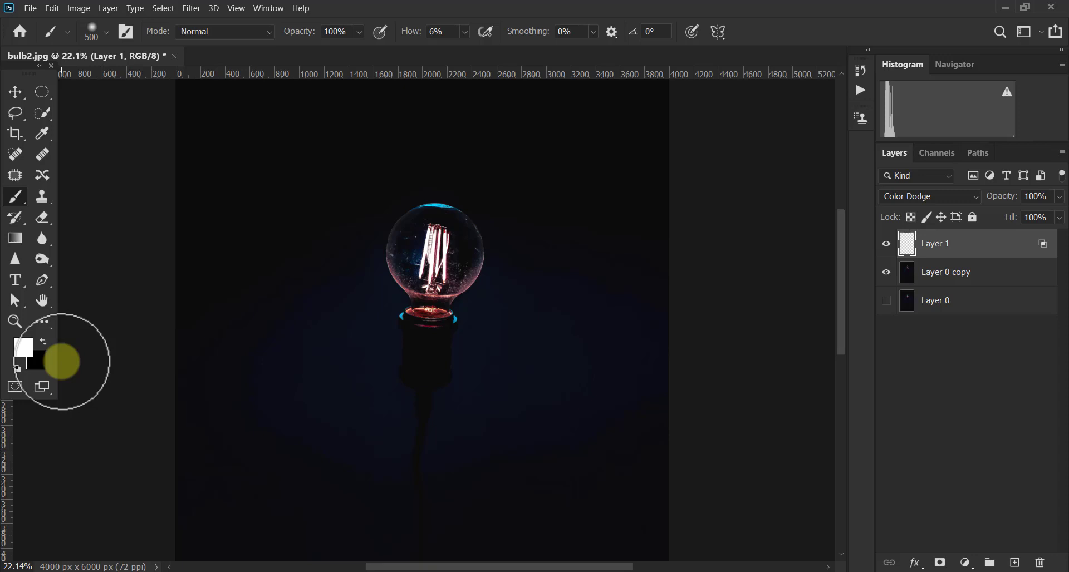
key(x)
scroll(53, 501, down, 1)
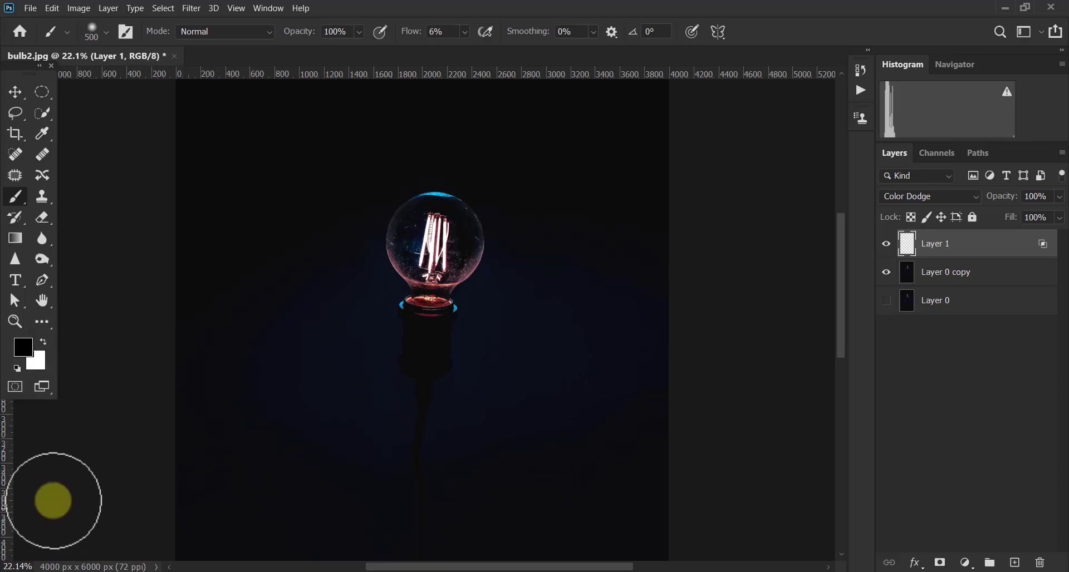
click(28, 352)
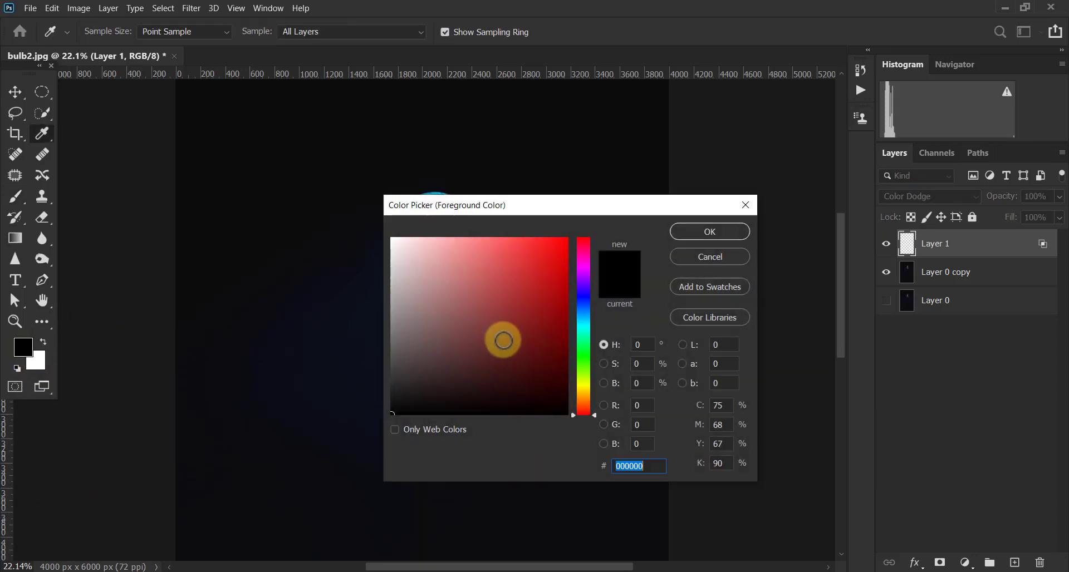
text(ff0000)
click(741, 231)
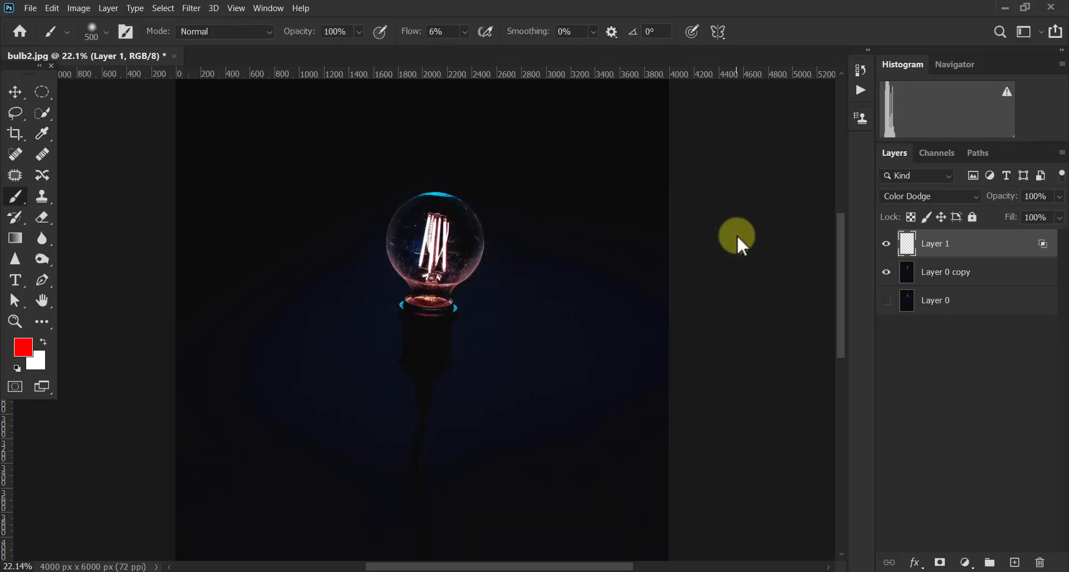
key(d)
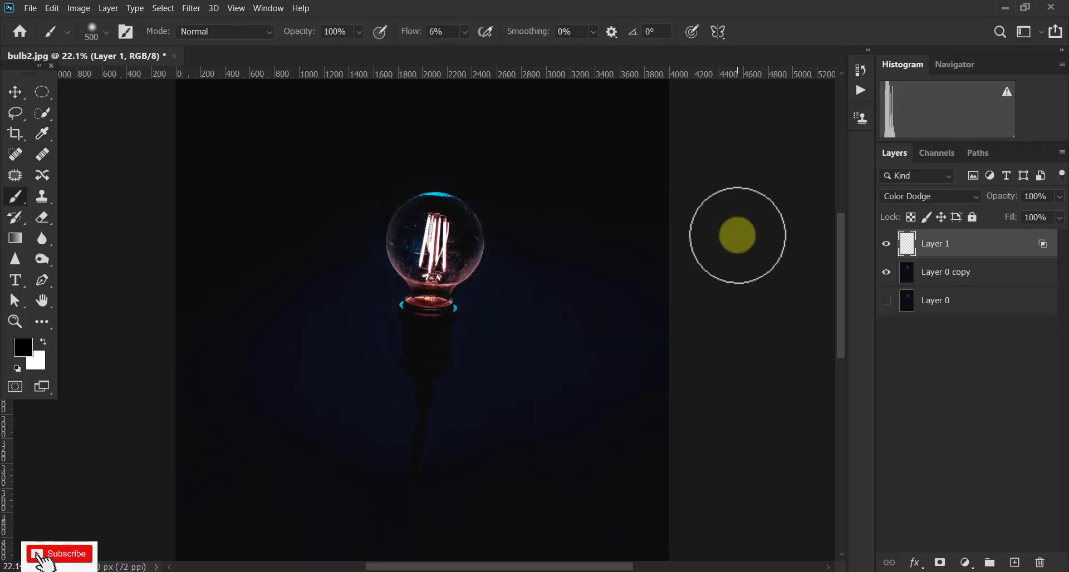
key(x)
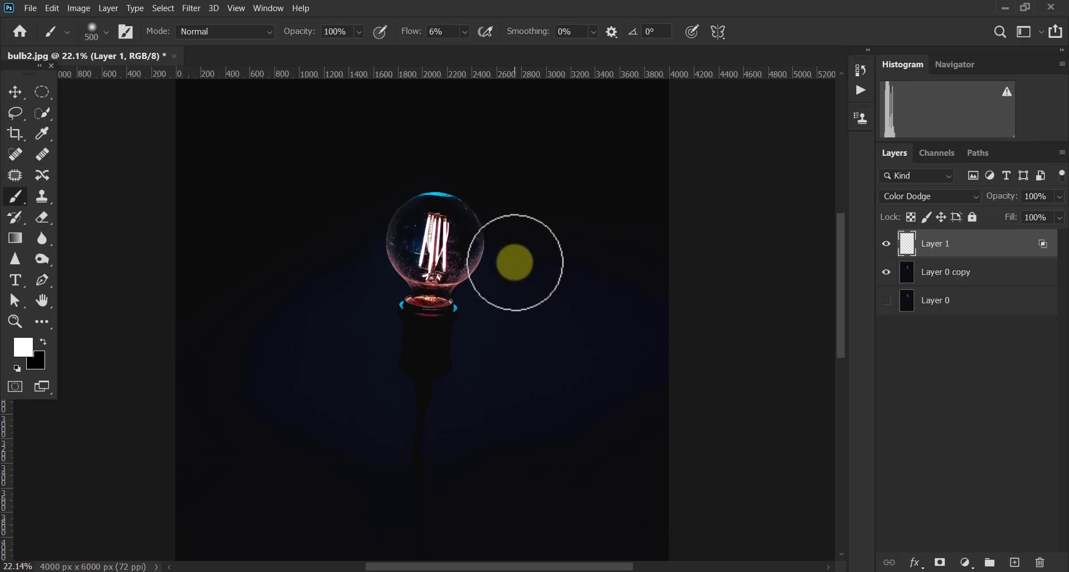
click(43, 343)
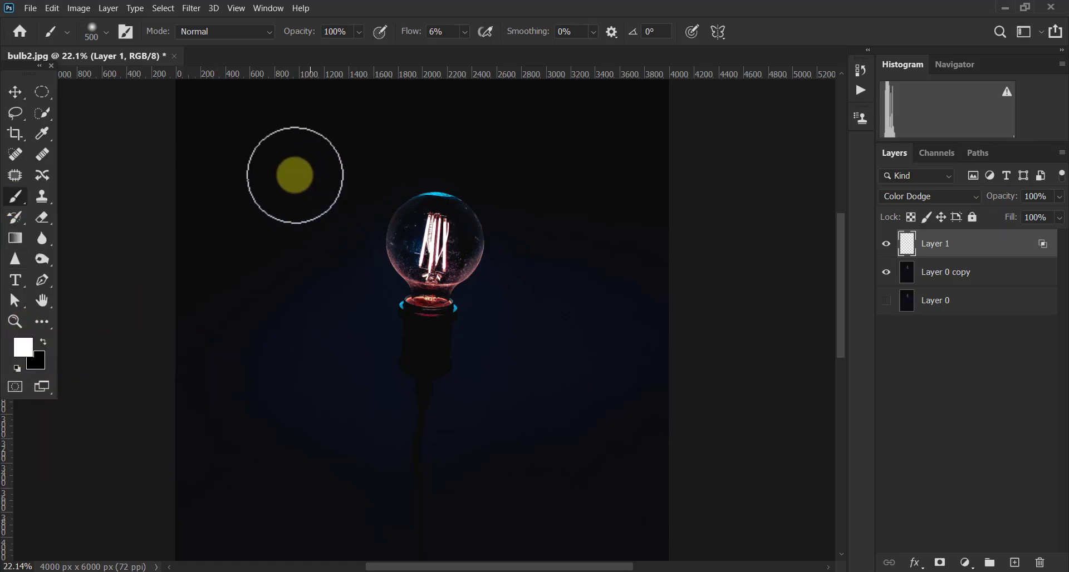
- Choose the Soft Round brush and try a glow stroke over the filament, then undo it
right_click(290, 196)
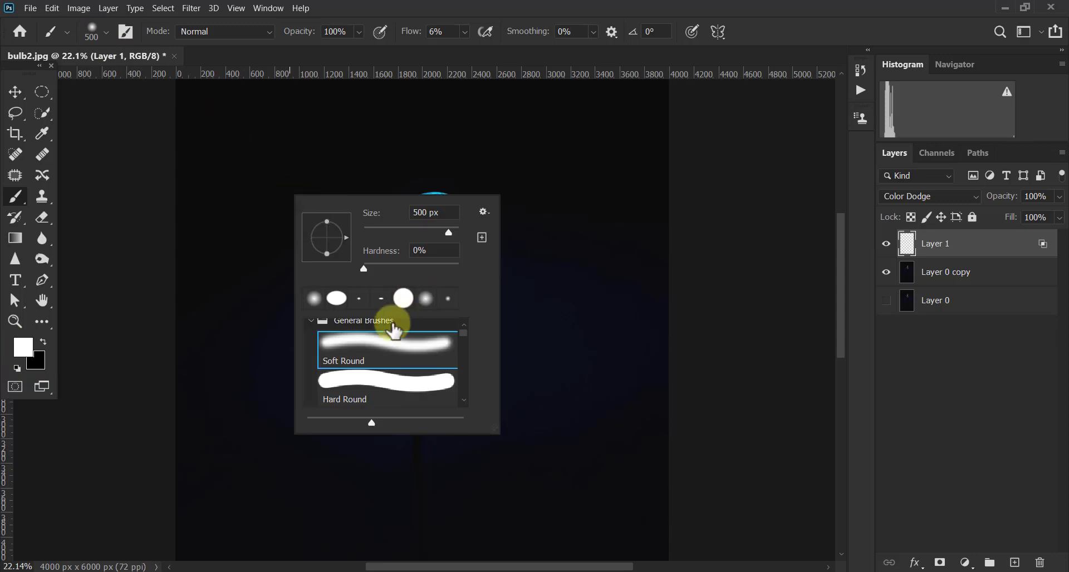
click(333, 345)
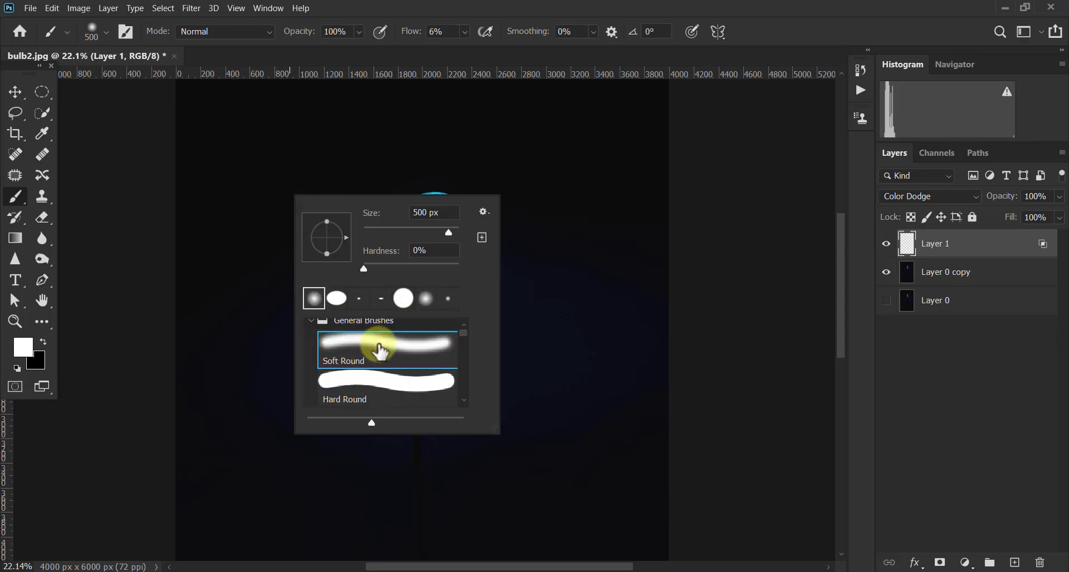
click(529, 5)
drag(461, 158, 436, 240)
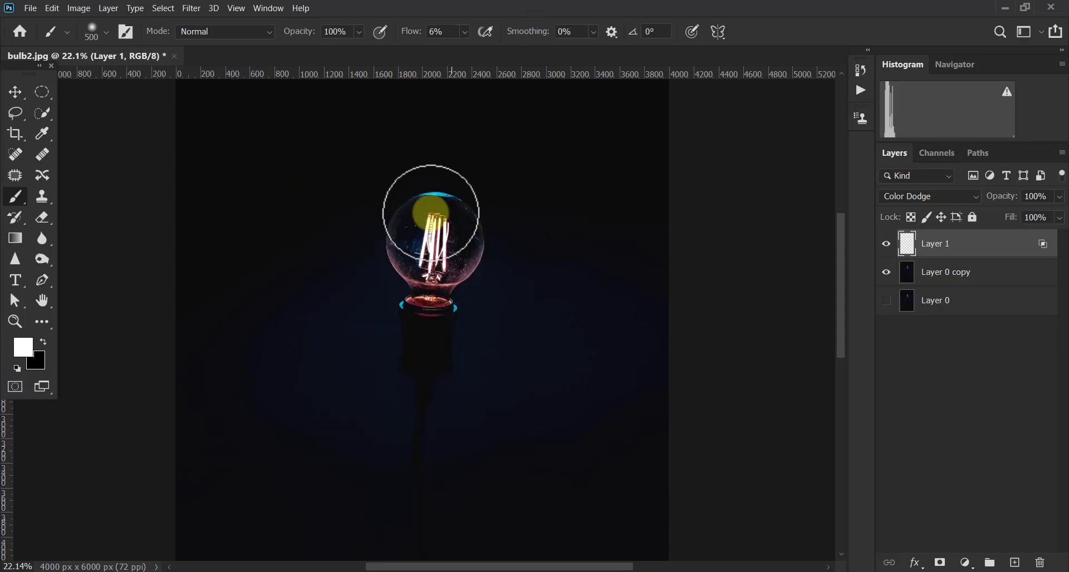
key(ctrl+z)
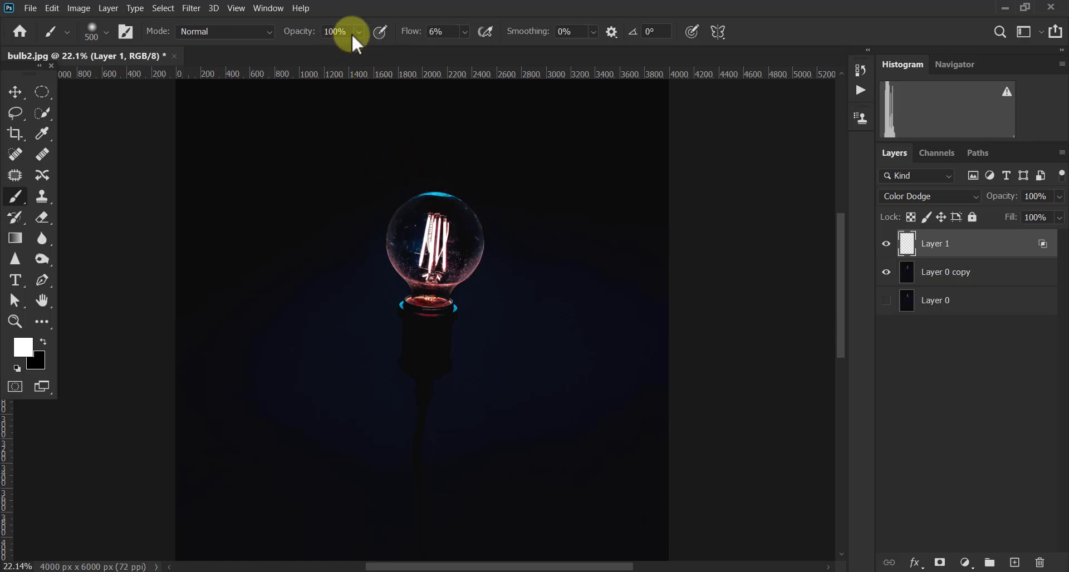
- Set brush flow to 5%, enlarge the brush, and paint glow over the filament, undoing the extra stroke
click(440, 32)
text(5)
key(Return)
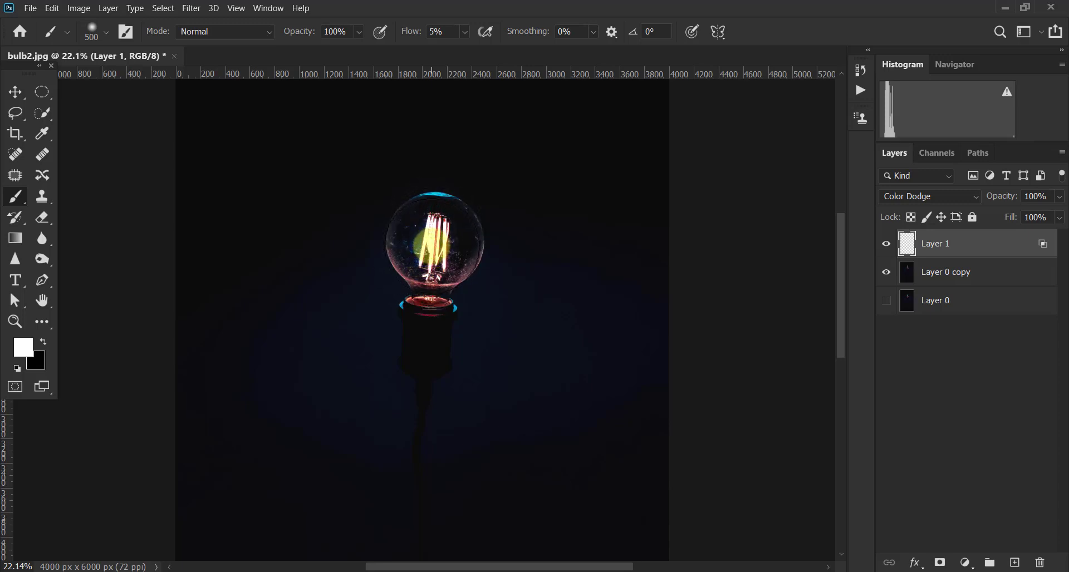
key(bracketright)
key(bracketright)
key(bracketright)
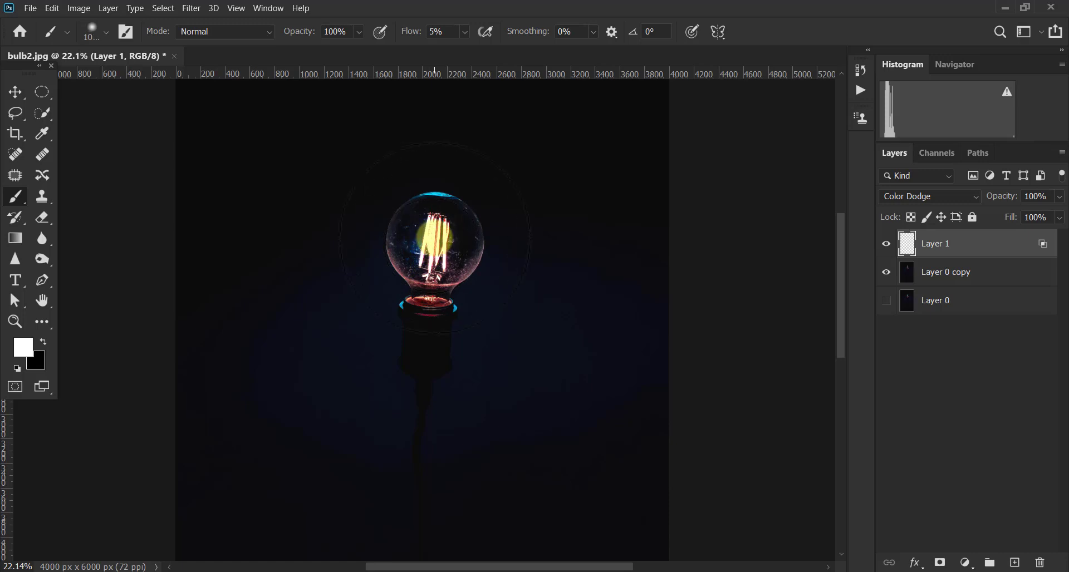
drag(434, 238, 435, 247)
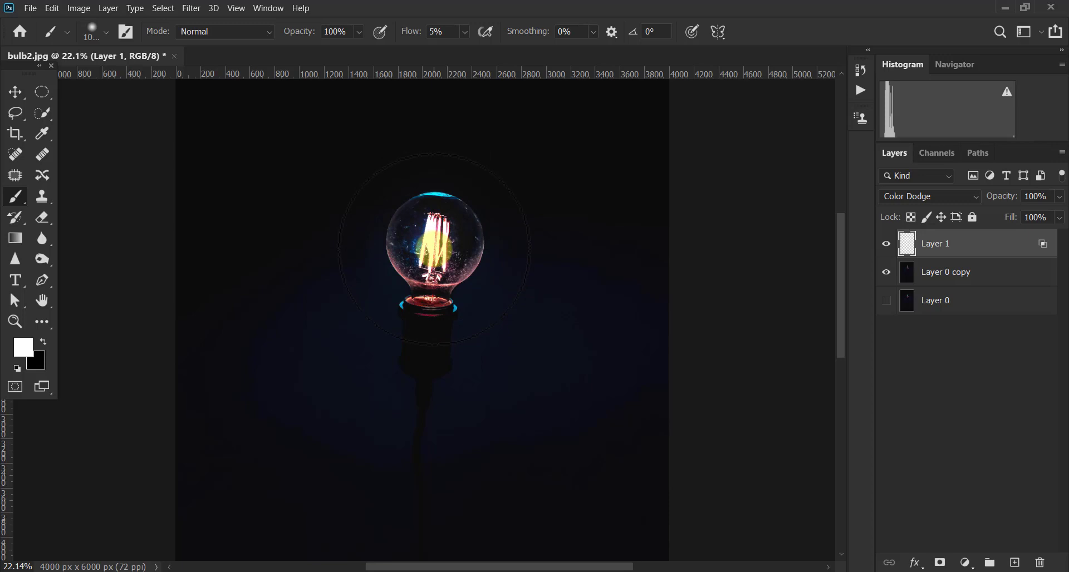
key(ctrl+z)
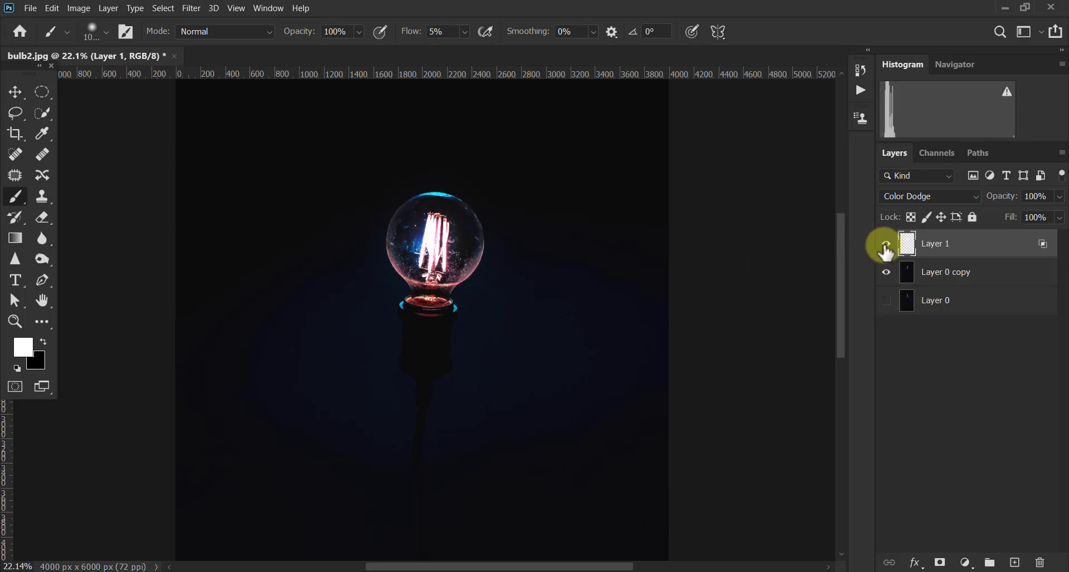
- Toggle Layer 1's visibility to compare the bulb with and without its glow
click(886, 248)
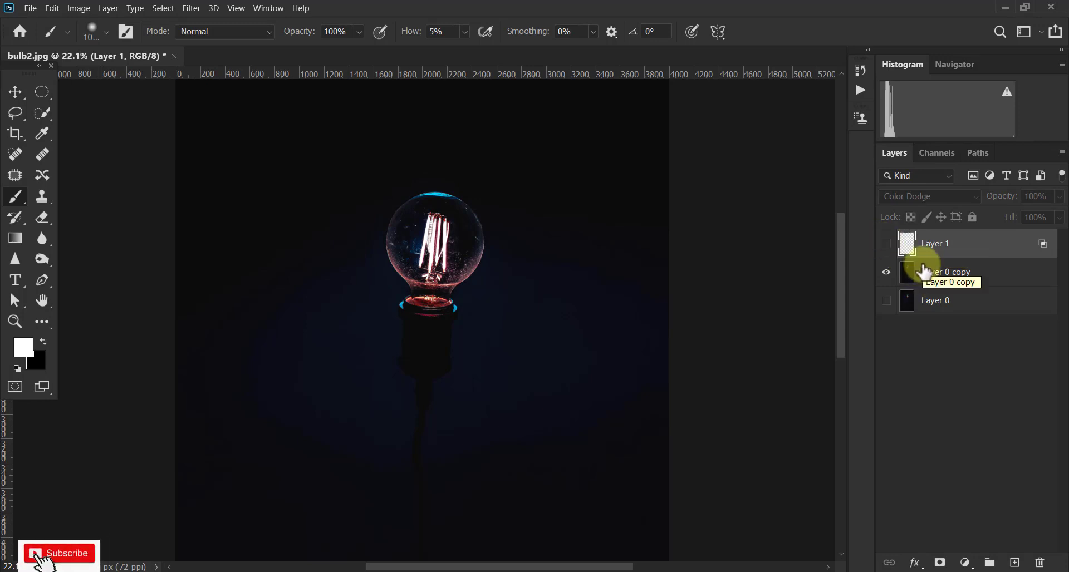
click(984, 278)
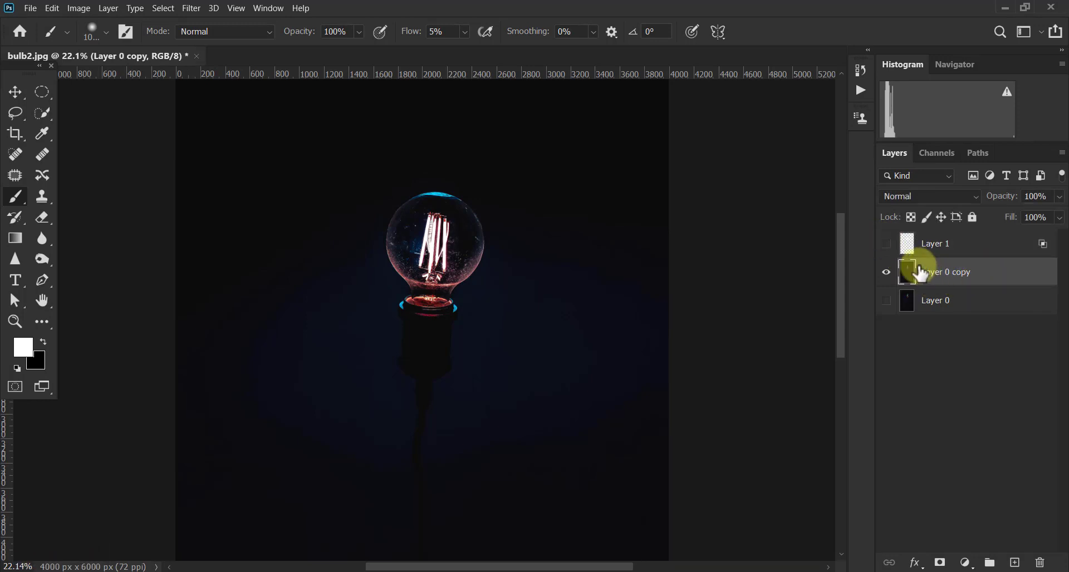
click(914, 248)
click(888, 245)
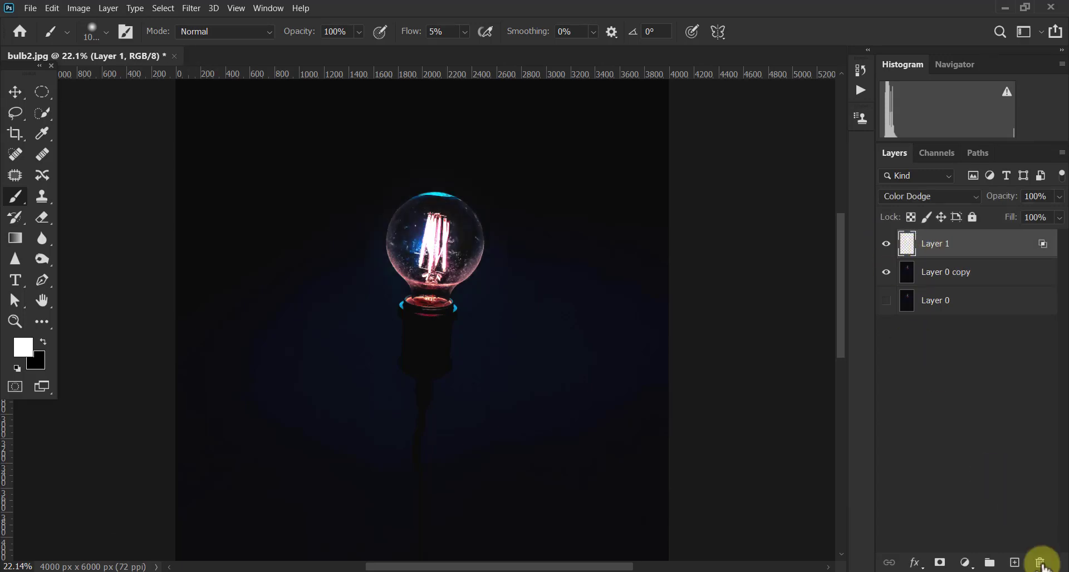
- Add Layer 2 and enlarge the brush well beyond the bulb for a wide halo
click(1014, 562)
click(908, 244)
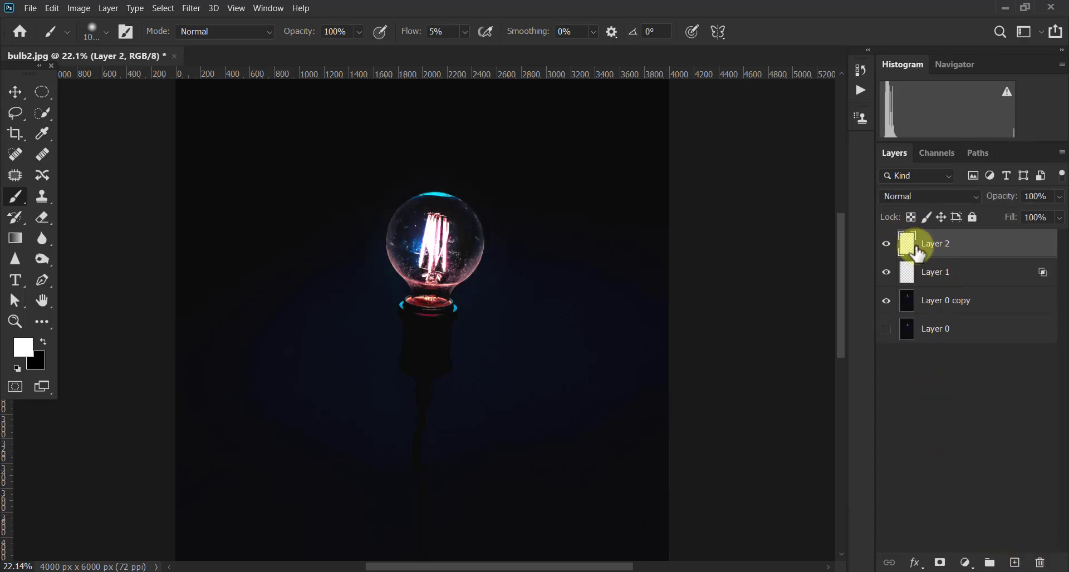
click(17, 280)
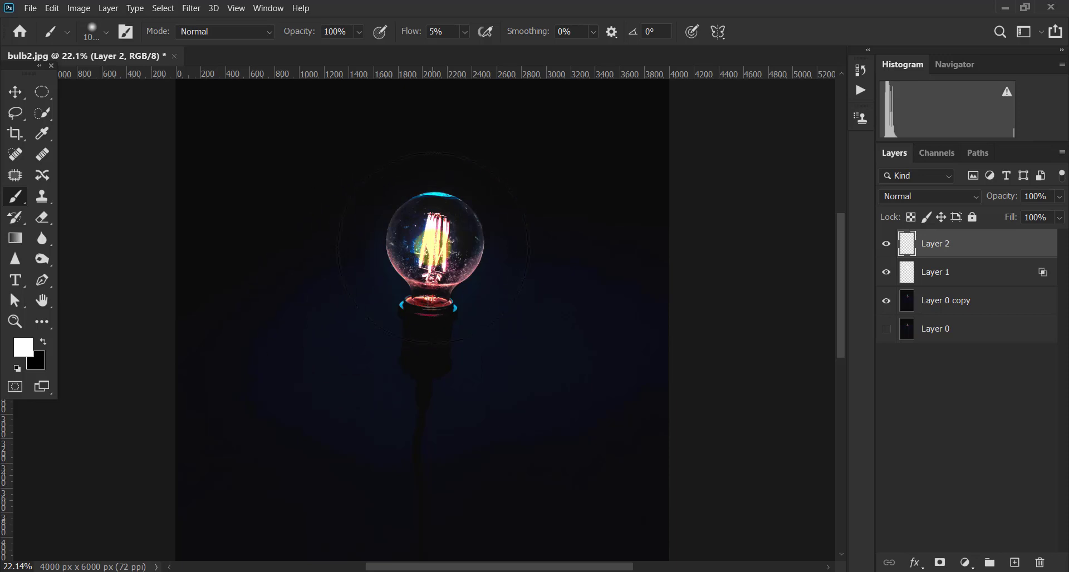
key(bracketright)
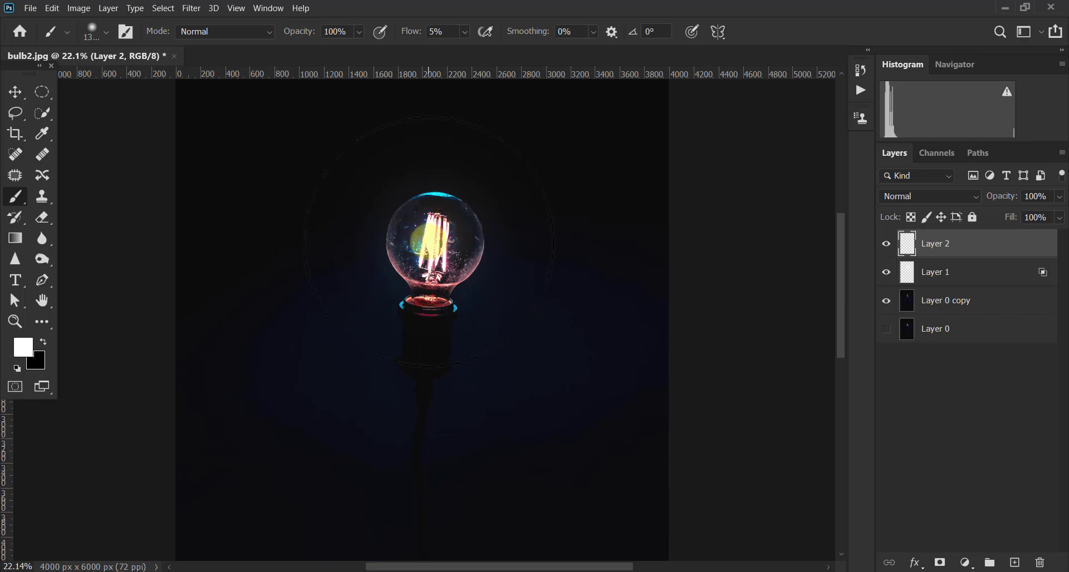
key(bracketright)
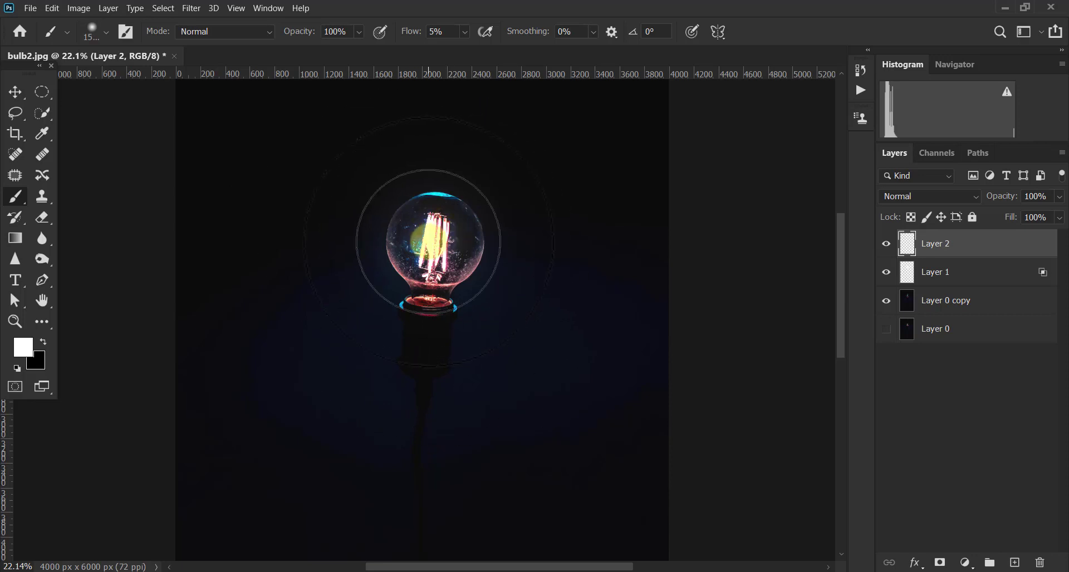
key(bracketright)
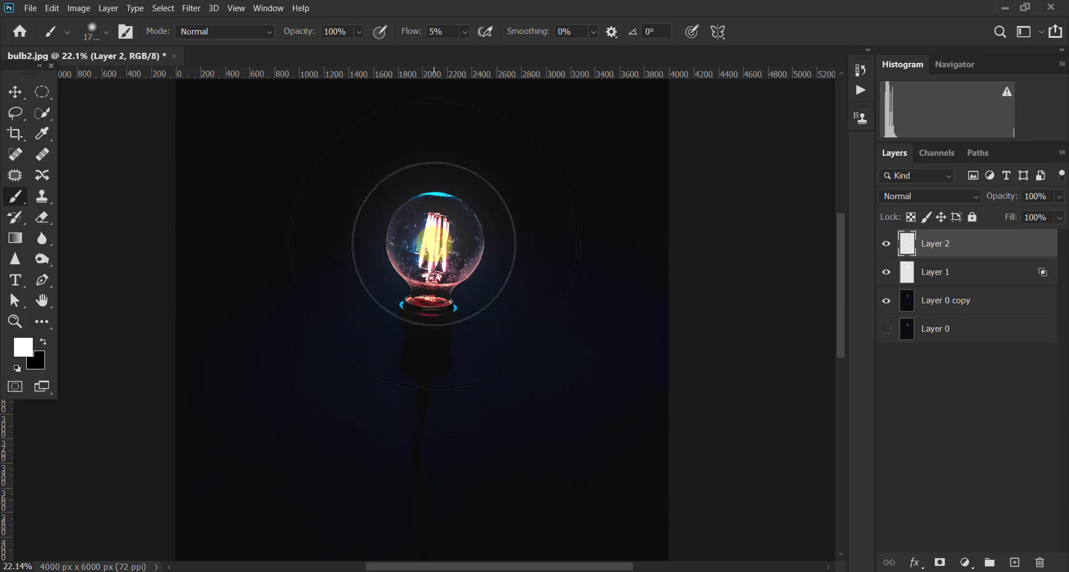
key(bracketright)
key(bracketright)
key(bracketright)
key(bracketright)
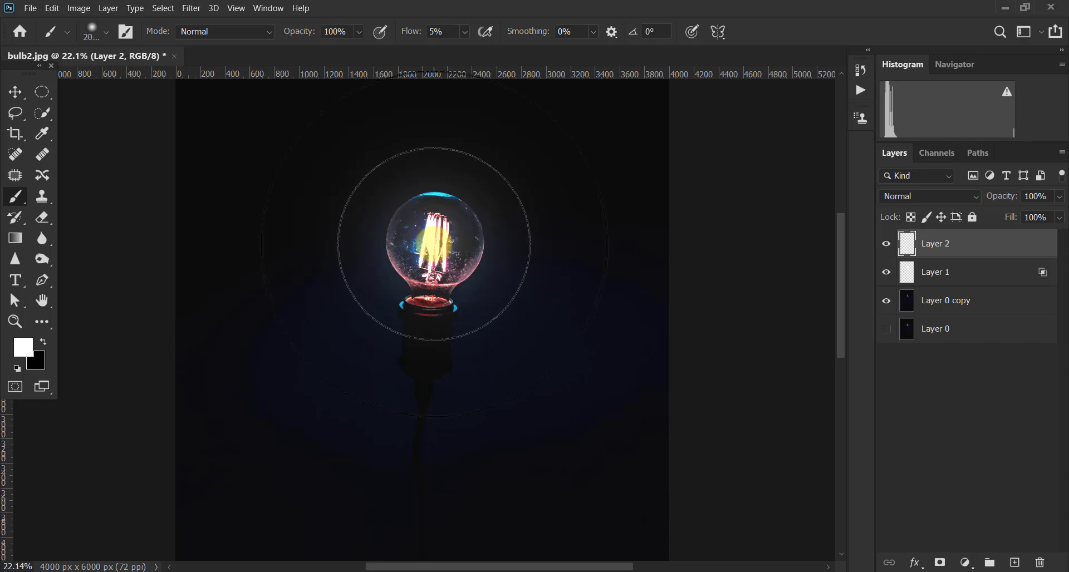
key(bracketright)
key(bracketright)
key(bracketright)
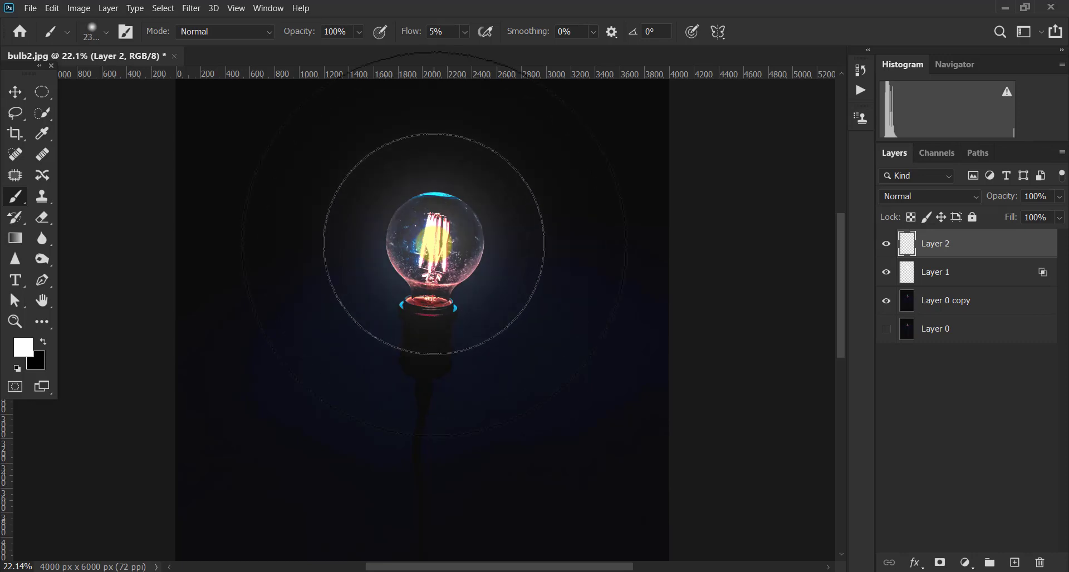
key(bracketright)
key(bracketright)
key(bracketright)
key(bracketright)
key(bracketright)
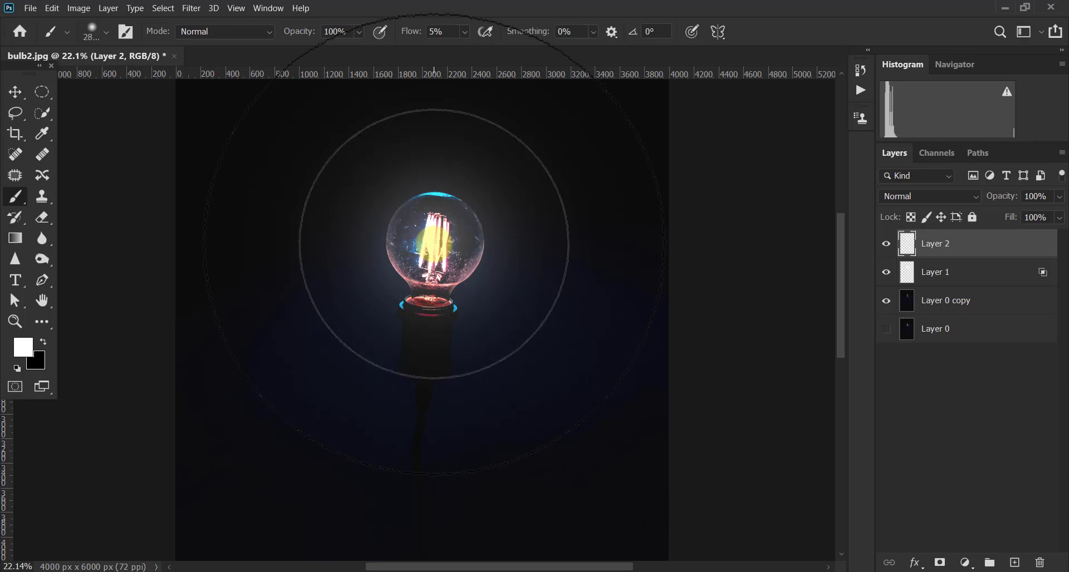
key(bracketright)
key(bracketright)
key(bracketright)
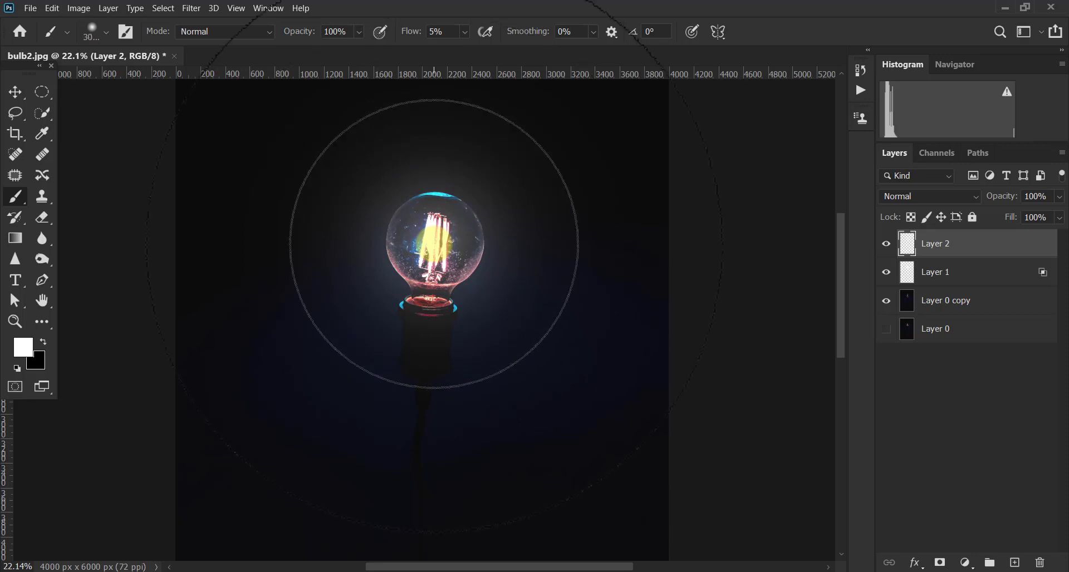
click(15, 92)
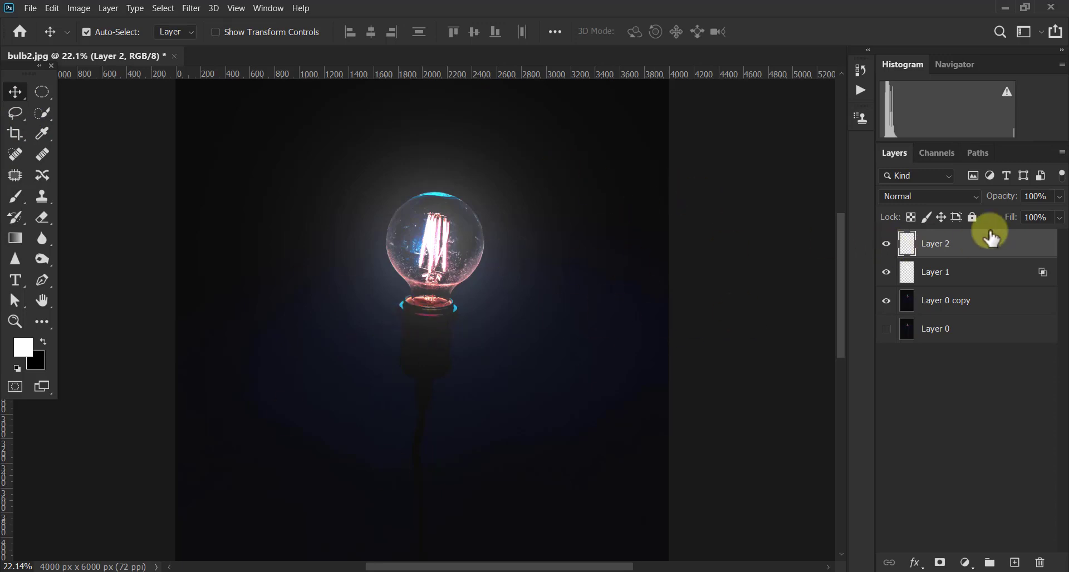
- Lower Layer 2's opacity to 90% and toggle Layers 1 and 2 to compare the glow
click(1059, 197)
drag(1050, 213, 1055, 217)
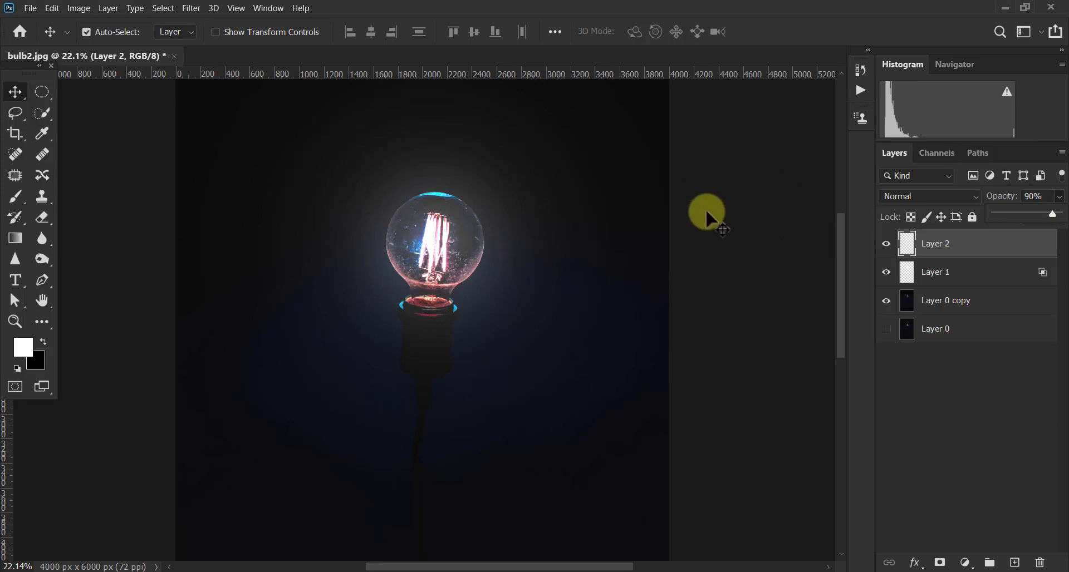
click(887, 244)
click(887, 272)
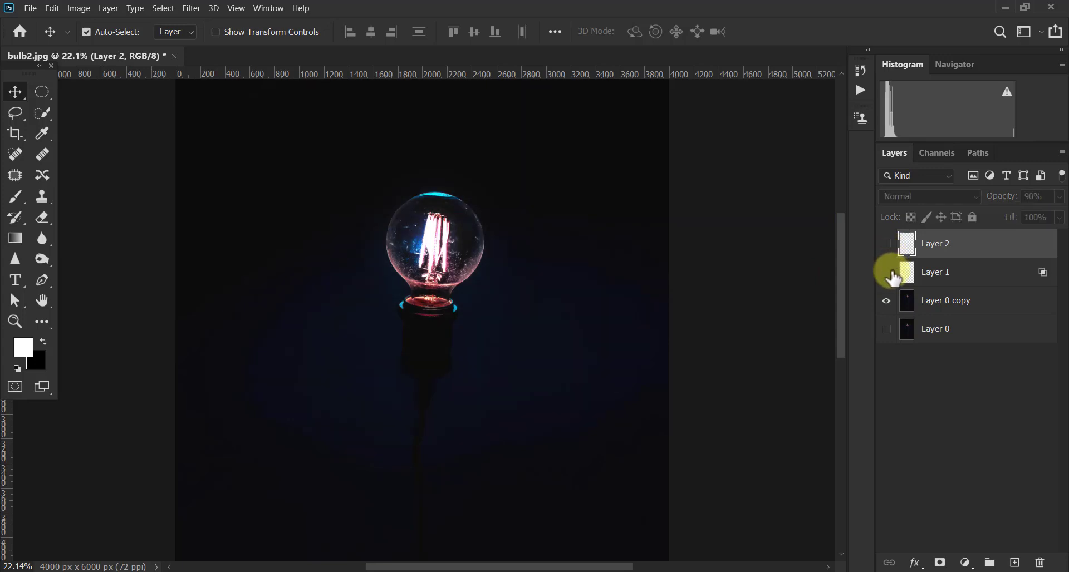
click(886, 272)
click(886, 244)
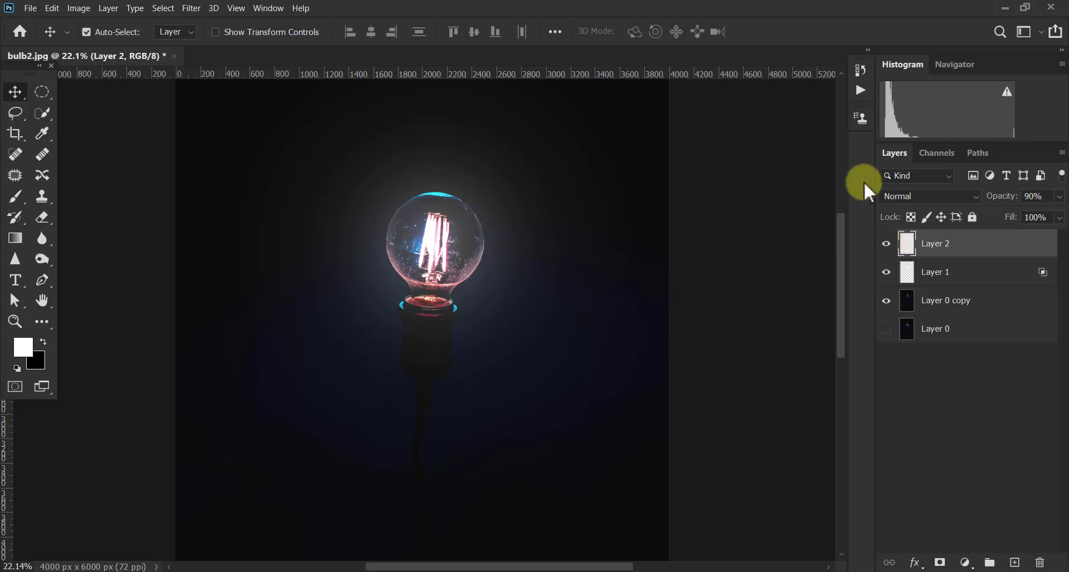
- Open cfl.jpg and convert its Background into an editable Layer 0
click(30, 9)
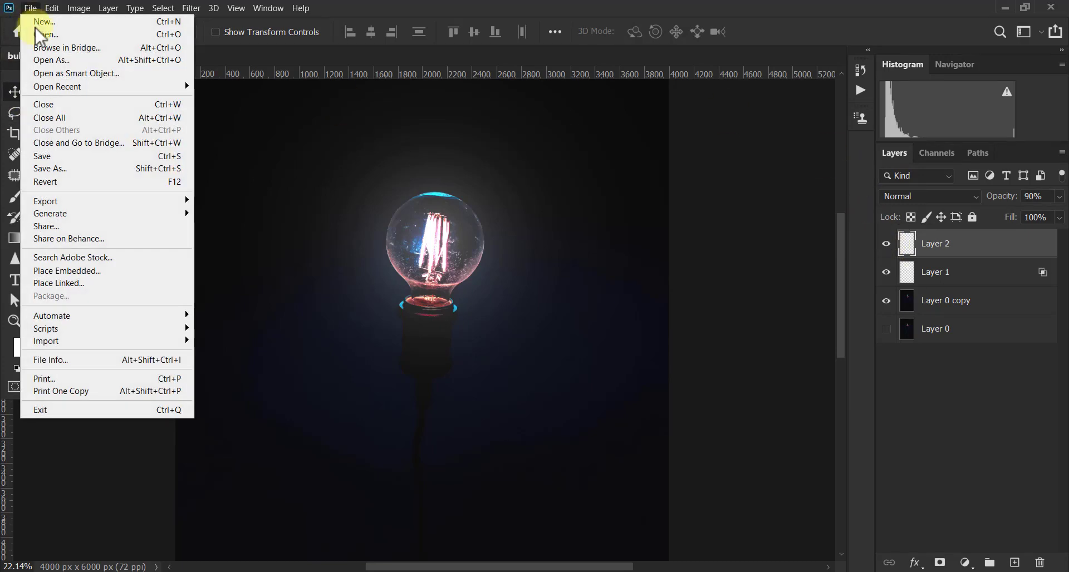
click(45, 32)
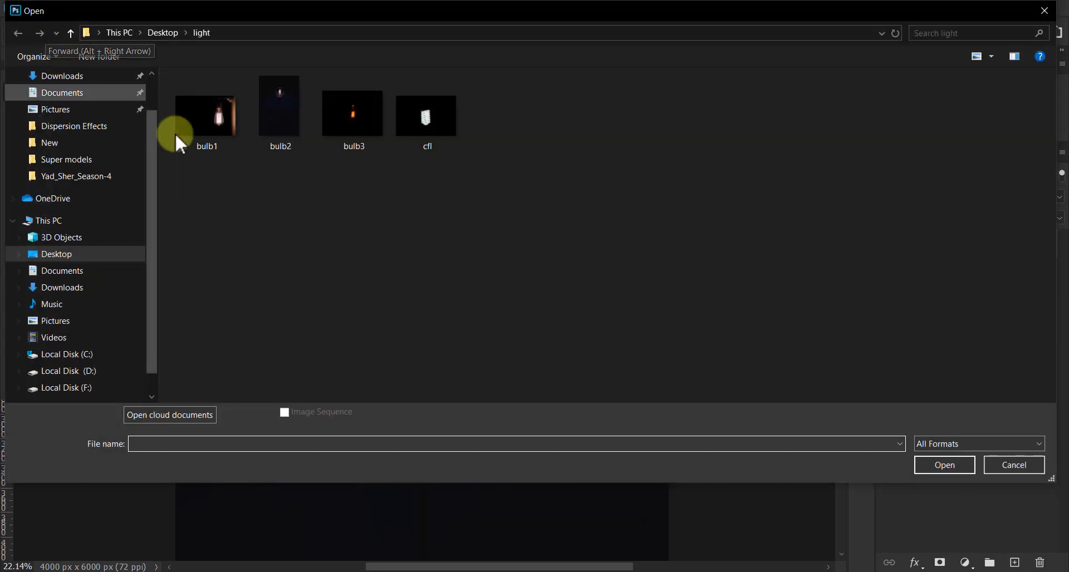
double_click(421, 140)
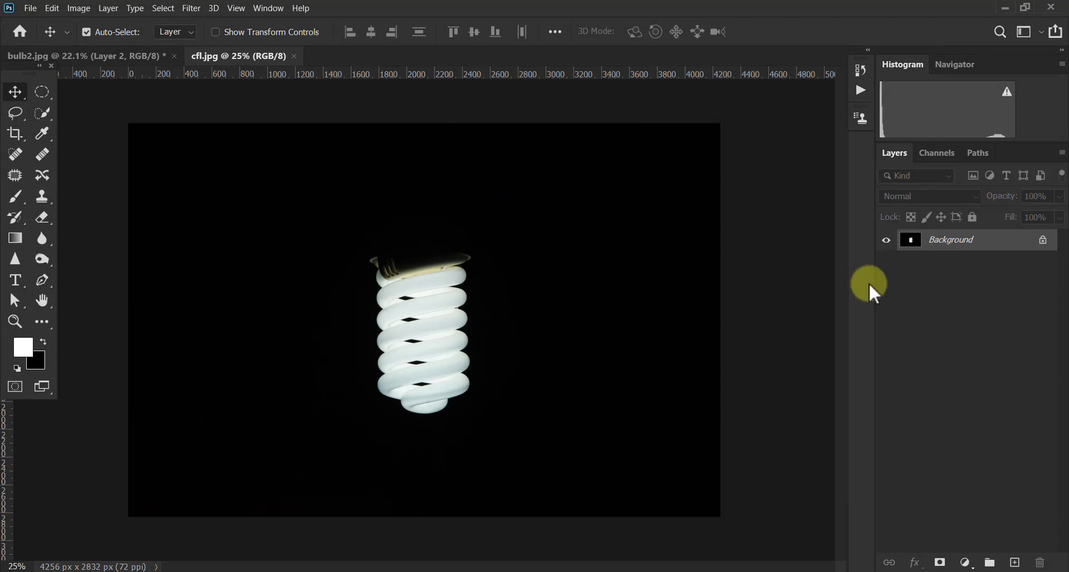
double_click(1013, 245)
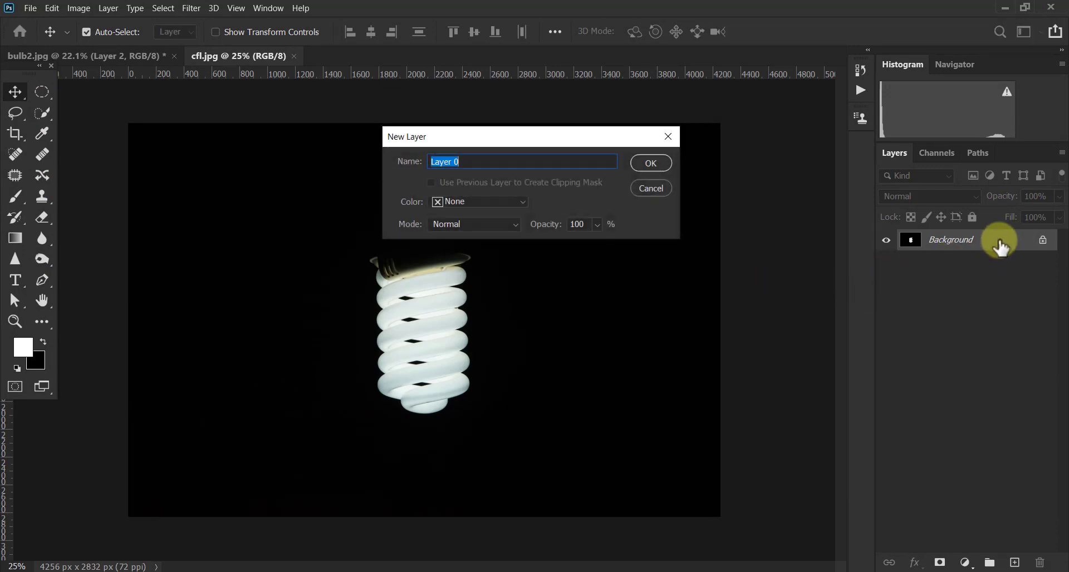
click(651, 163)
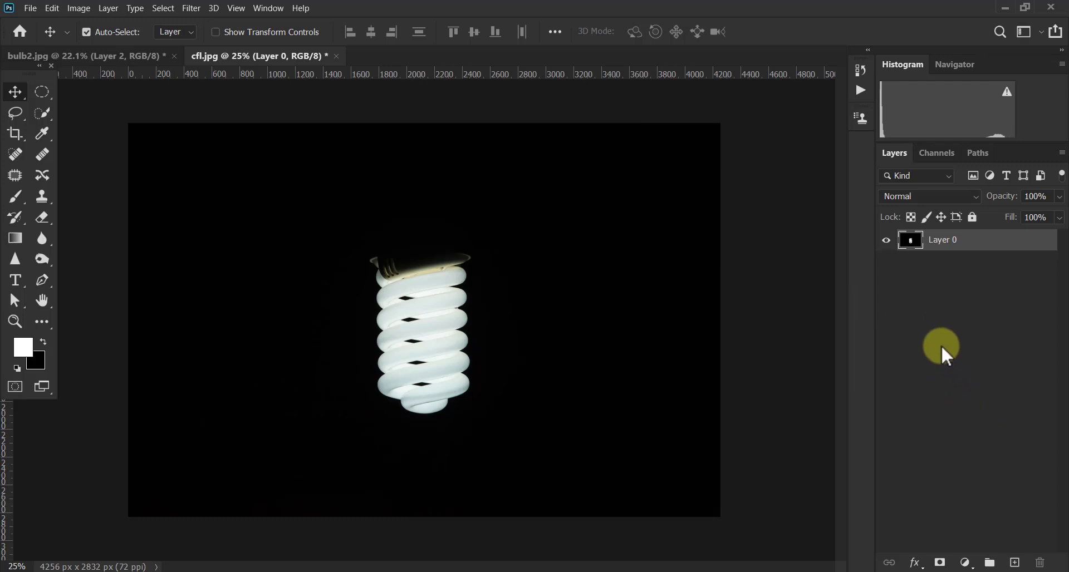
- Create Layer 1 in Color Dodge mode, filled with Color-Dodge-neutral black
key(ctrl+shift+n)
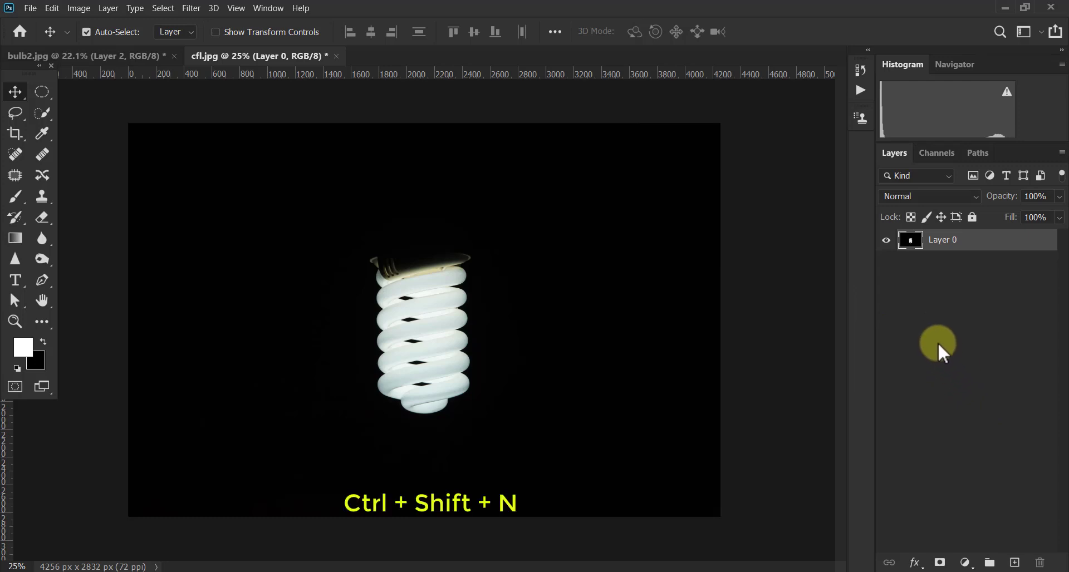
key(ctrl)
key(ctrl+shift+n)
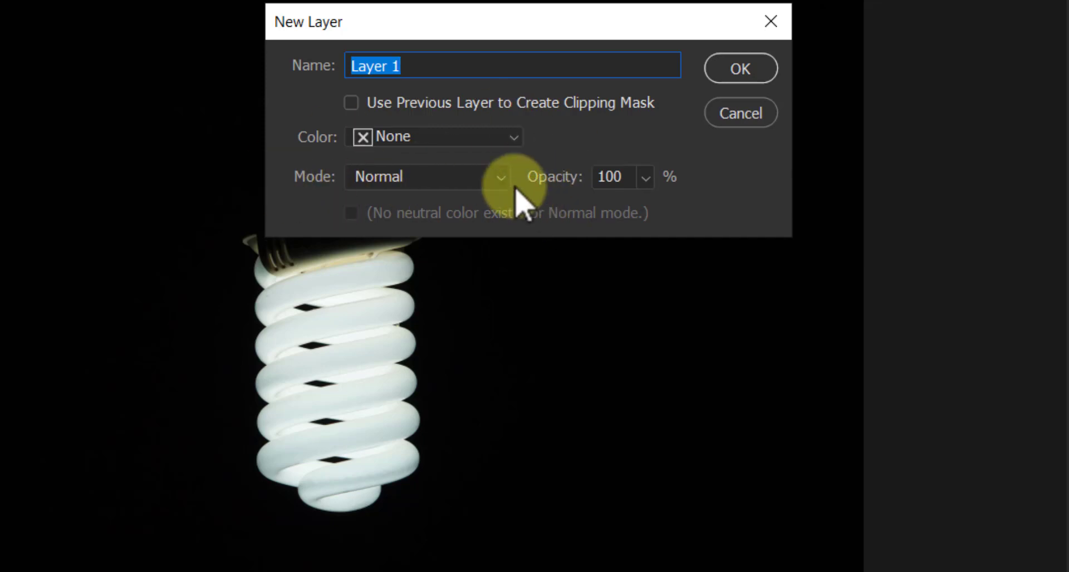
click(445, 176)
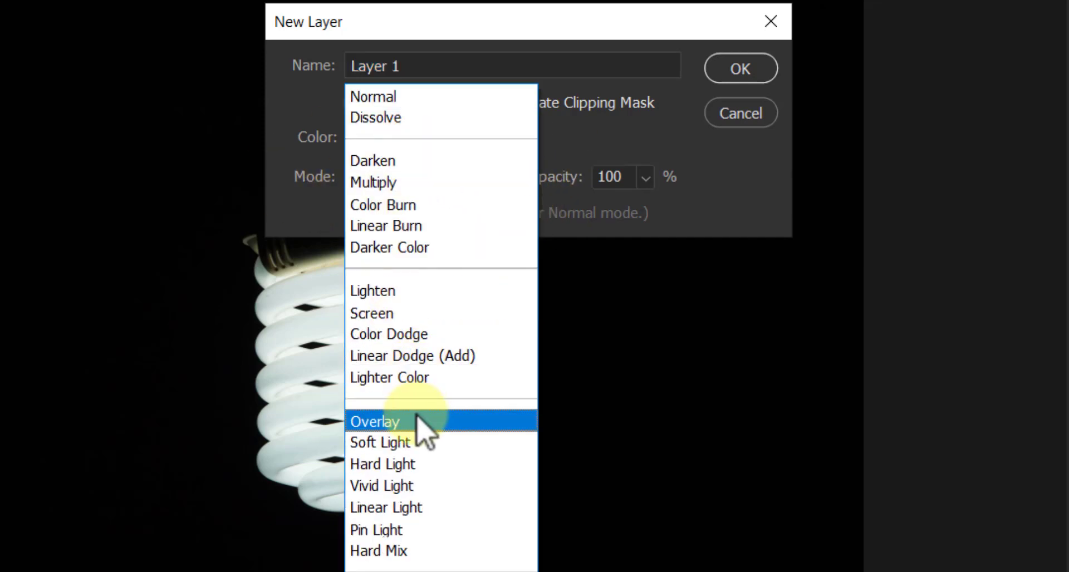
click(432, 336)
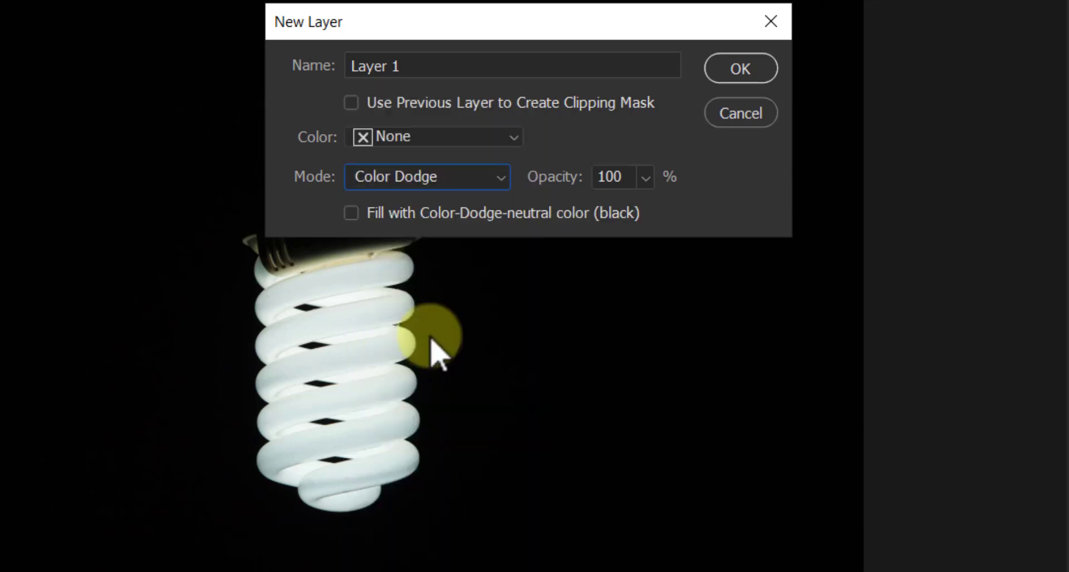
click(368, 215)
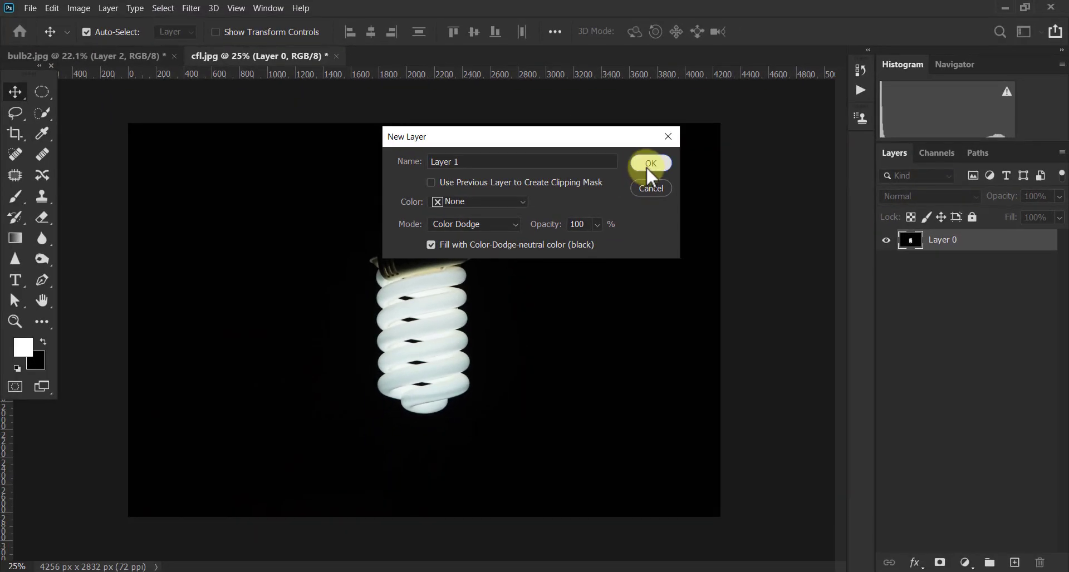
click(650, 166)
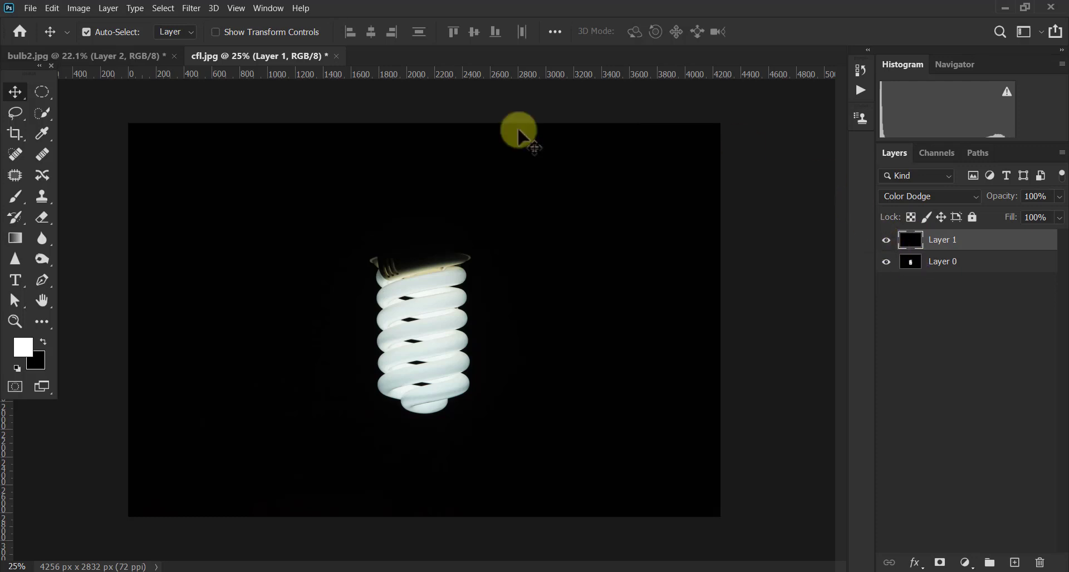
- Pick a Soft Round brush sized to about 700 px and paint a first glow over the bulb
click(16, 198)
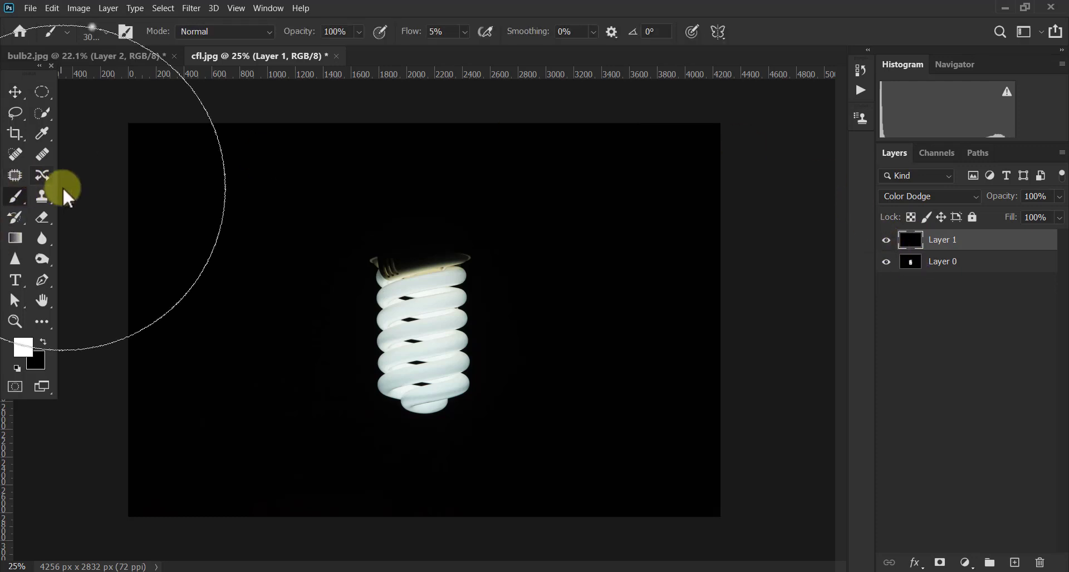
right_click(273, 281)
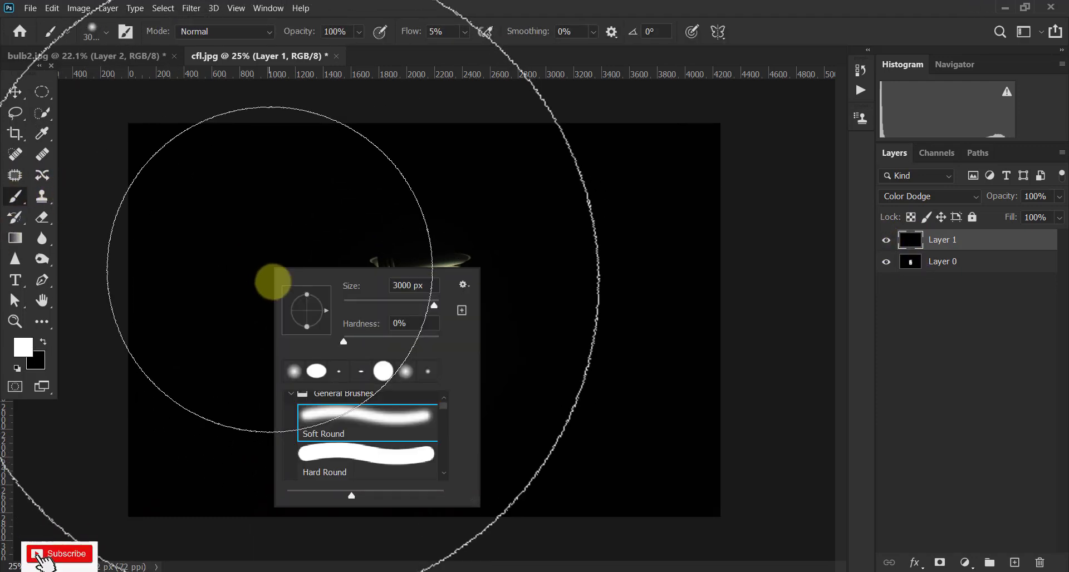
click(333, 418)
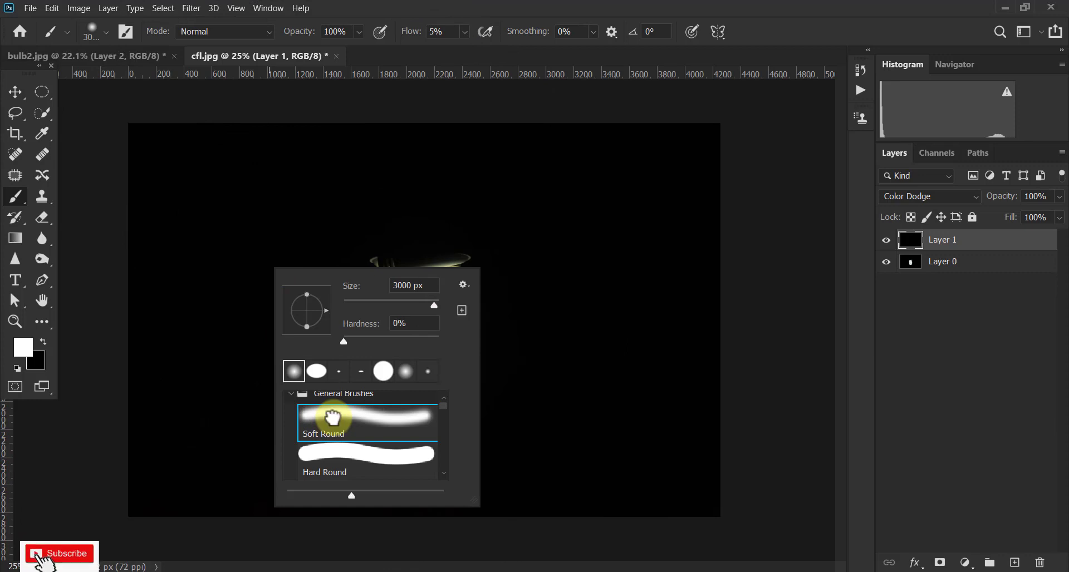
click(390, 301)
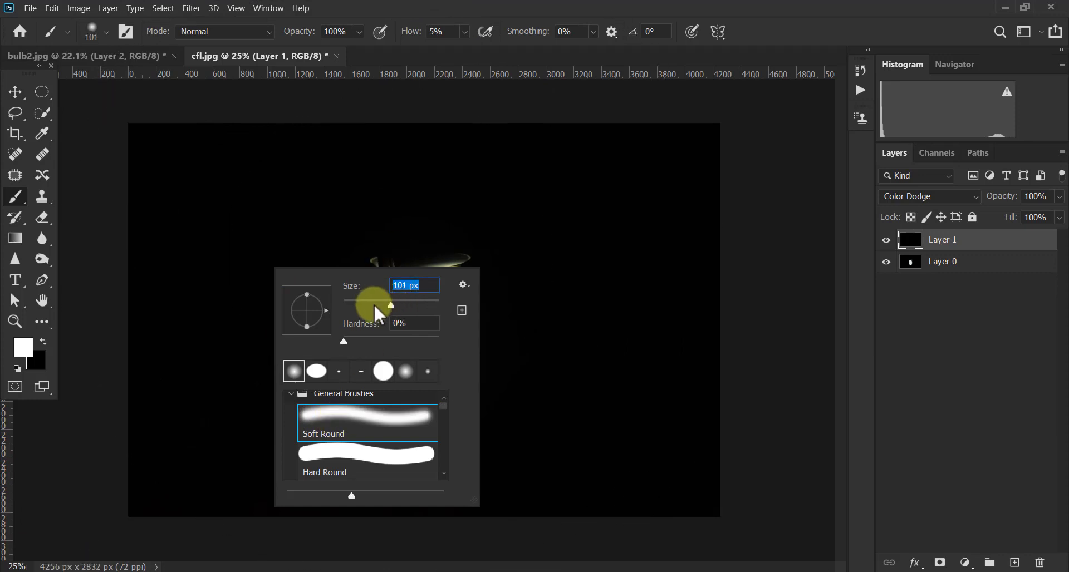
drag(379, 314, 363, 300)
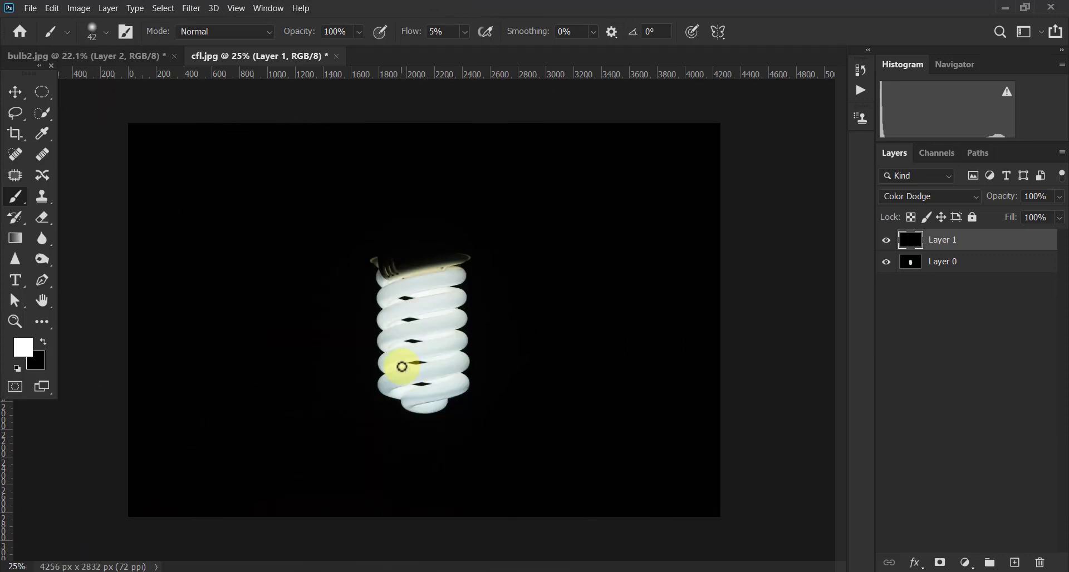
key(bracketright)
key(bracketright)
key(bracketright)
key(bracketright)
key(bracketright)
key(bracketright)
key(bracketright)
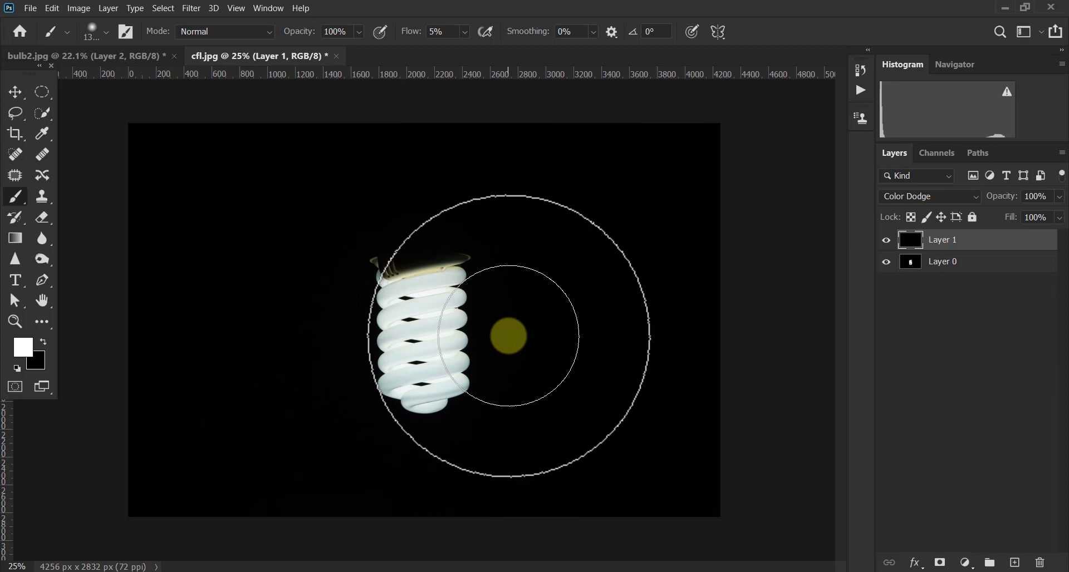
mouse_move(494, 331)
mouse_down()
mouse_move(430, 331)
mouse_move(427, 342)
mouse_move(432, 321)
mouse_move(426, 340)
mouse_up()
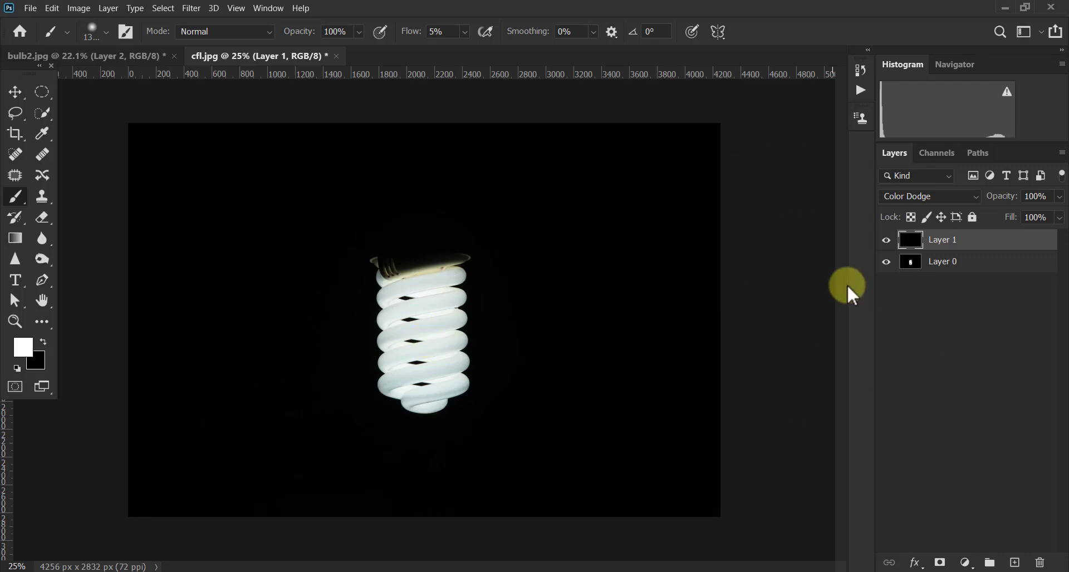
- Compare Layer 1 on and off, then paint more white strokes across the bulb's coils
click(885, 240)
click(885, 240)
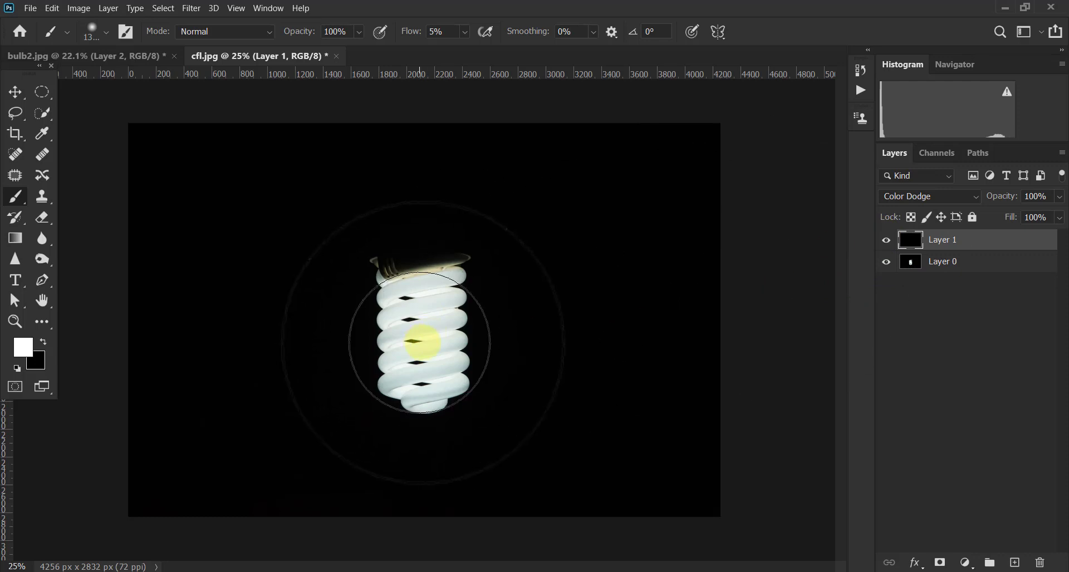
mouse_move(425, 341)
mouse_down()
mouse_move(434, 336)
mouse_move(425, 342)
mouse_up()
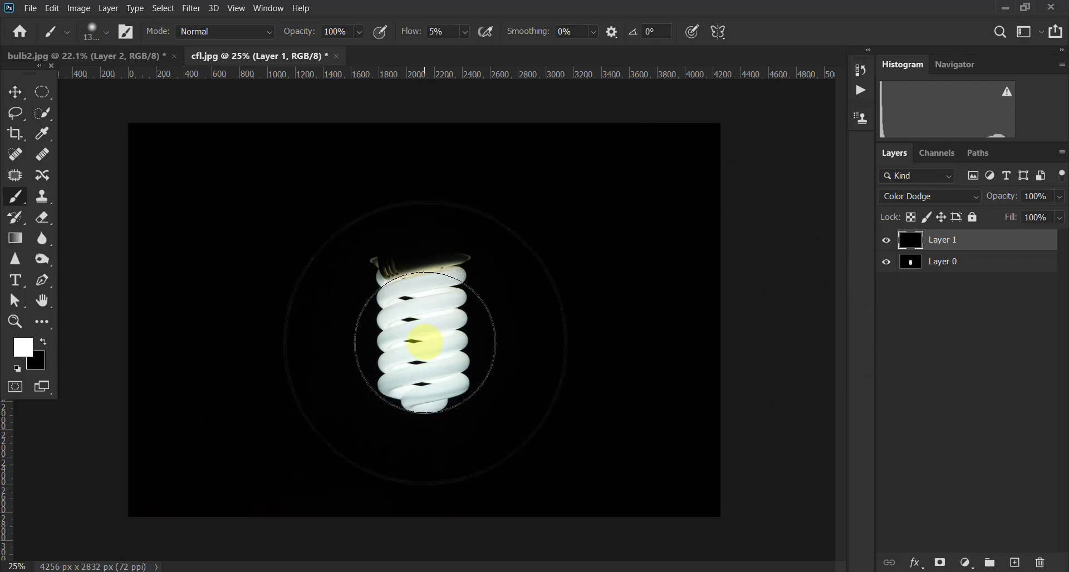
mouse_move(425, 342)
mouse_down()
mouse_move(453, 329)
mouse_move(442, 37)
mouse_up()
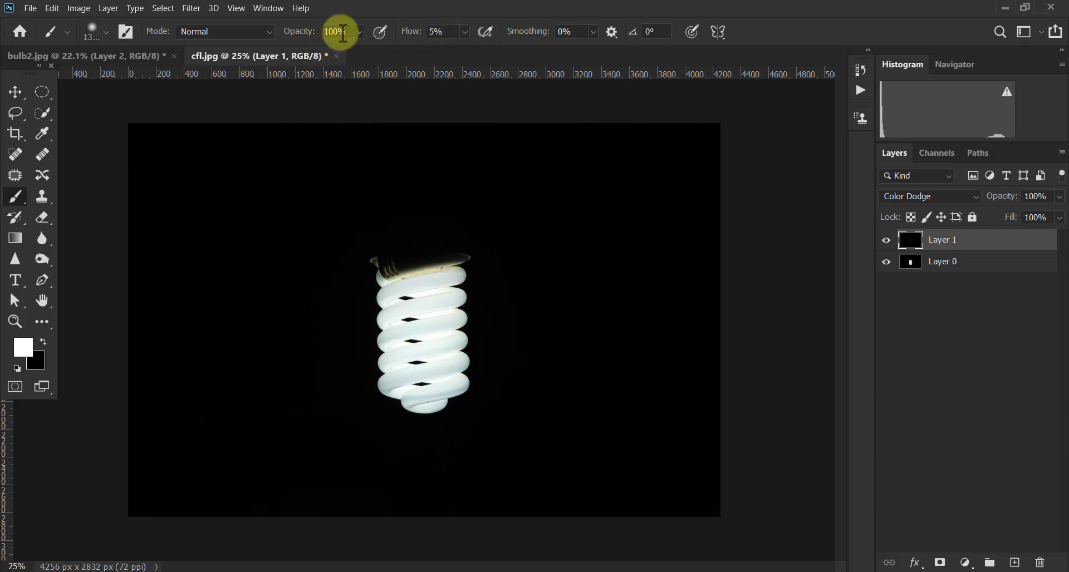
drag(413, 346, 425, 340)
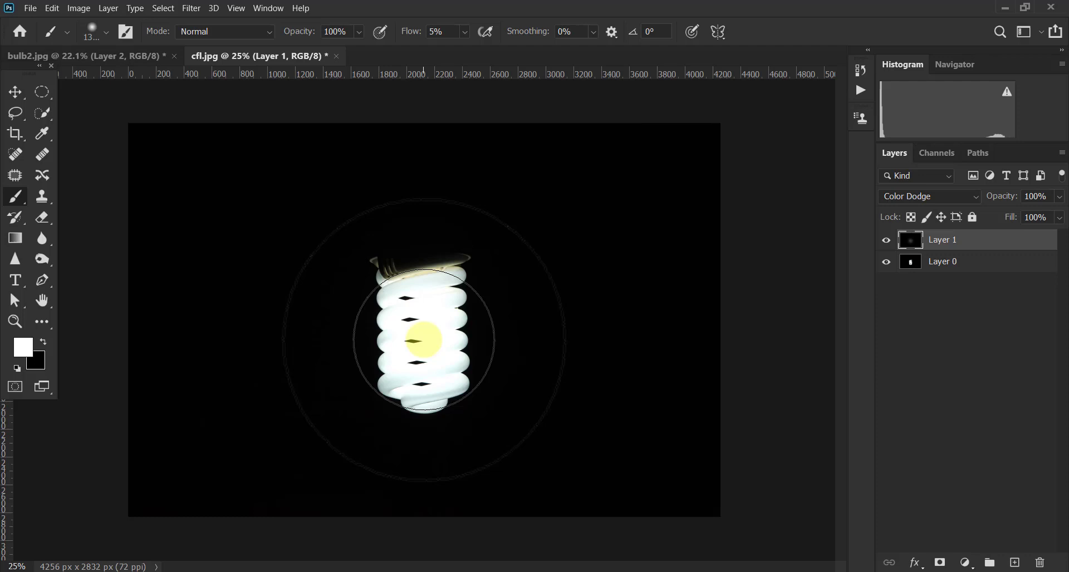
mouse_move(424, 339)
mouse_down()
mouse_move(435, 316)
mouse_move(539, 306)
mouse_up()
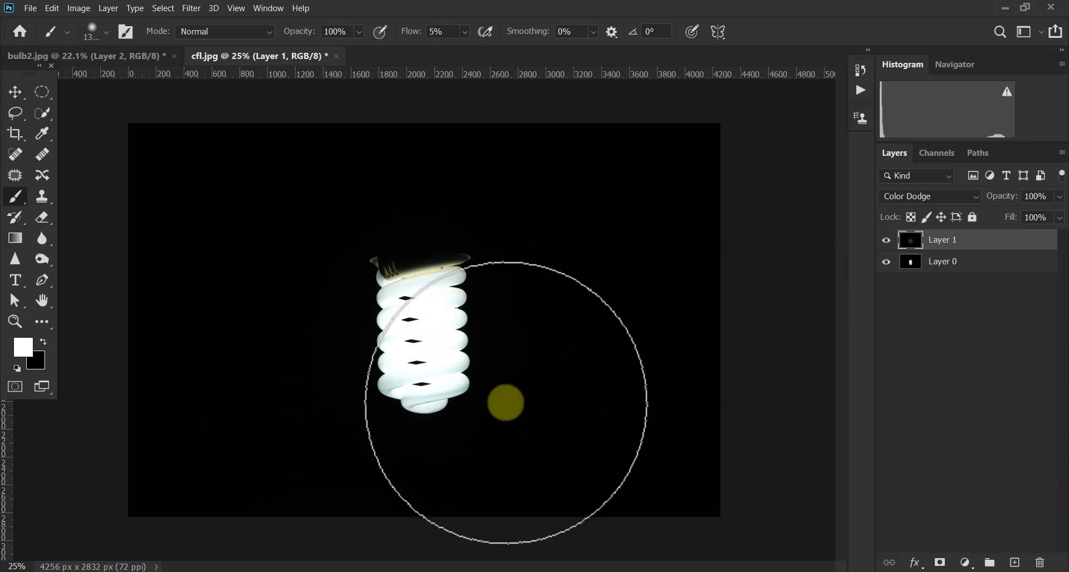
mouse_move(504, 401)
mouse_down()
mouse_move(373, 289)
mouse_move(638, 386)
mouse_move(387, 234)
mouse_move(611, 335)
mouse_up()
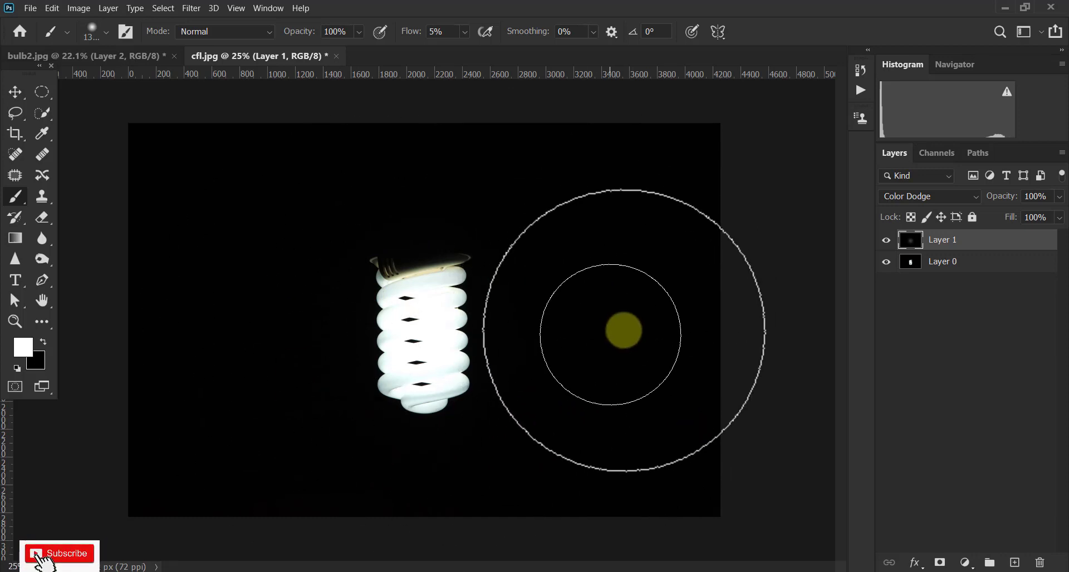
- Add Layer 2 and paint a wide soft white halo around the spiral bulb
click(1015, 564)
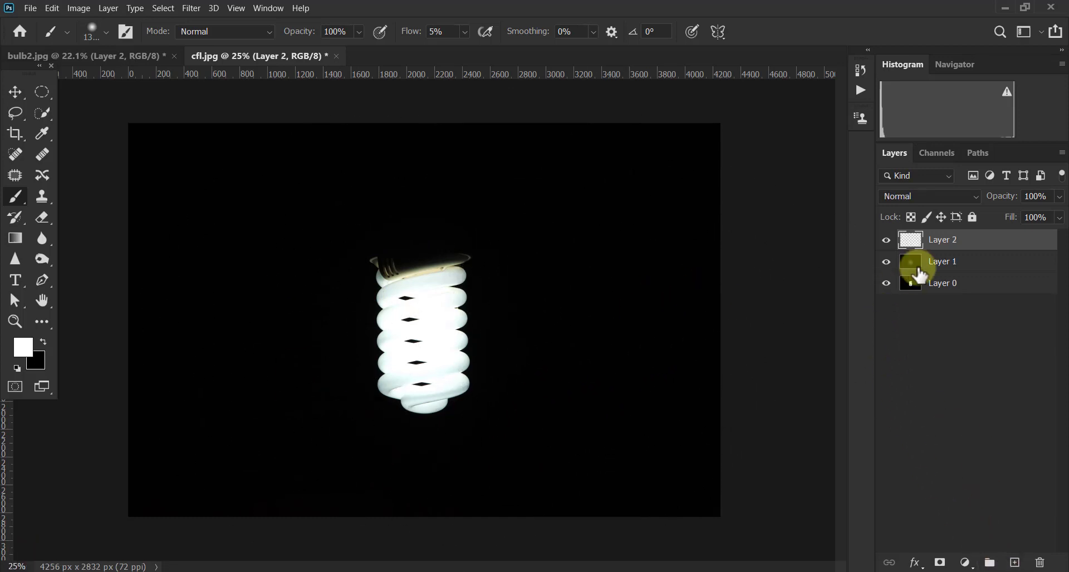
mouse_move(390, 334)
mouse_down()
mouse_move(429, 349)
mouse_move(424, 329)
mouse_up()
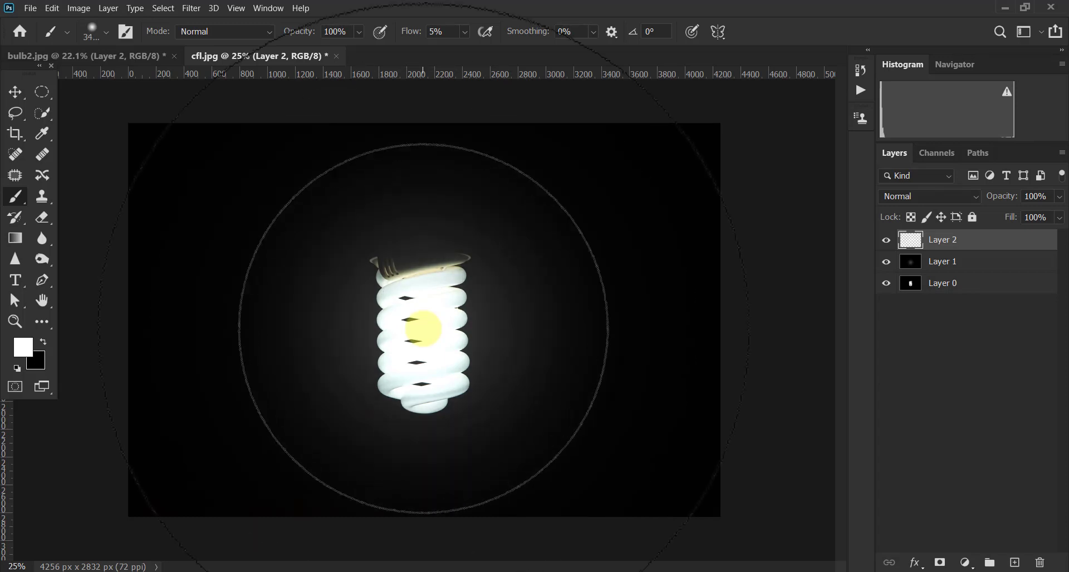
click(16, 94)
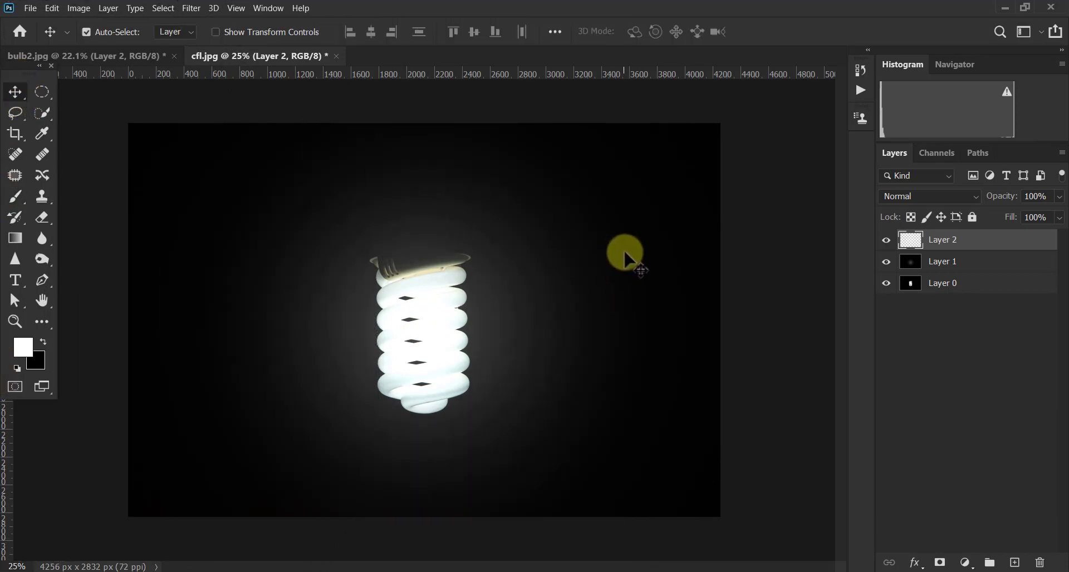